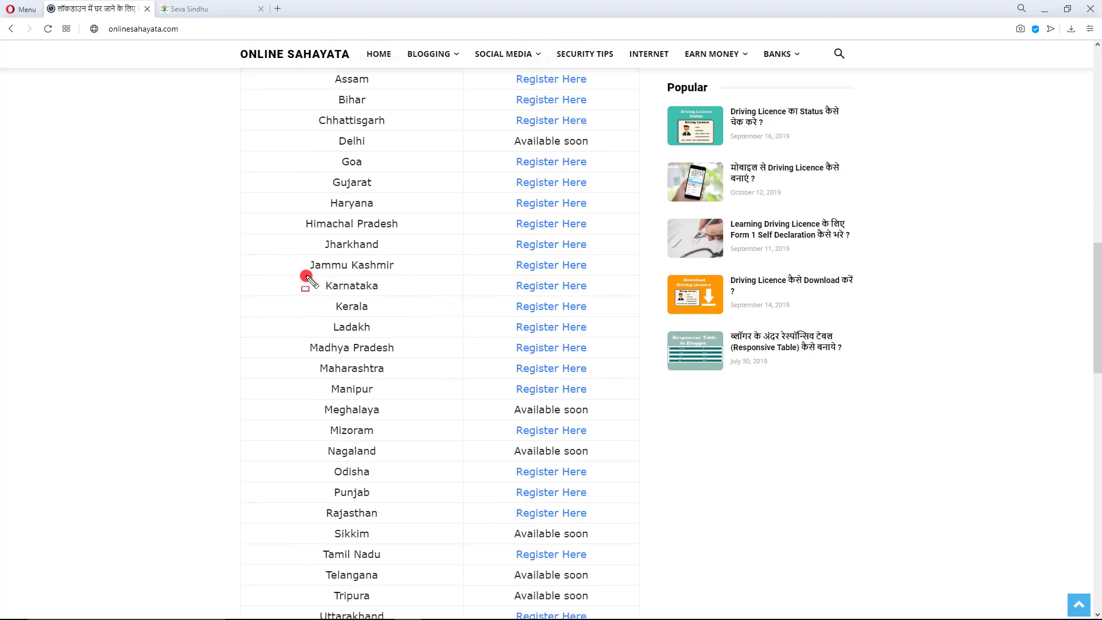
# - Open the registration page for Karnataka from the state list
pyautogui.moveTo(302, 274); pyautogui.dragTo(407, 296)
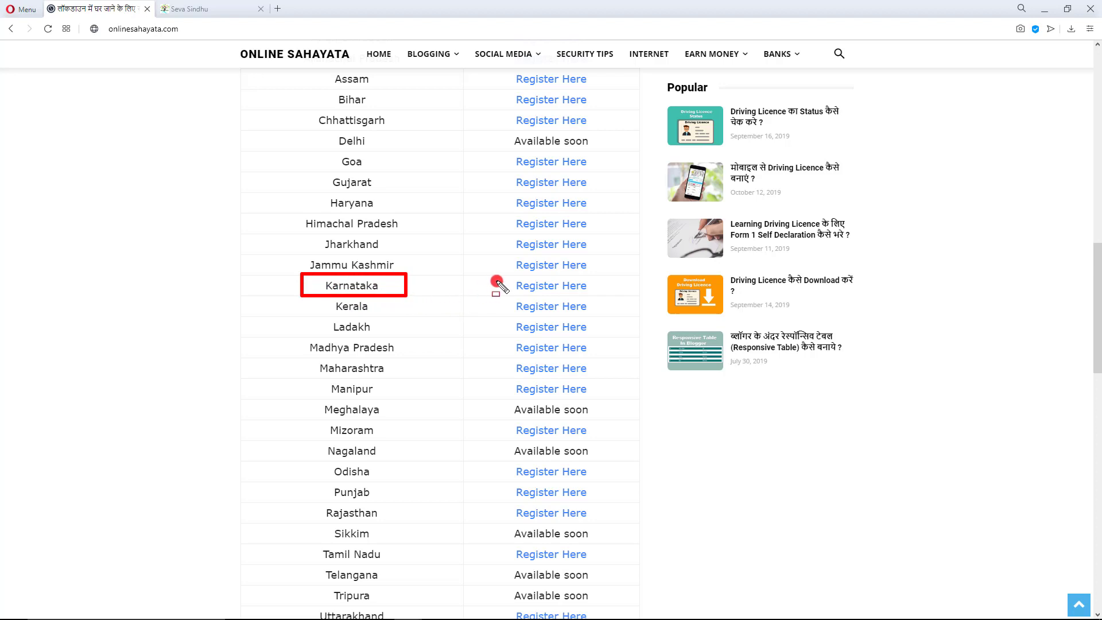
pyautogui.moveTo(508, 274); pyautogui.dragTo(597, 299)
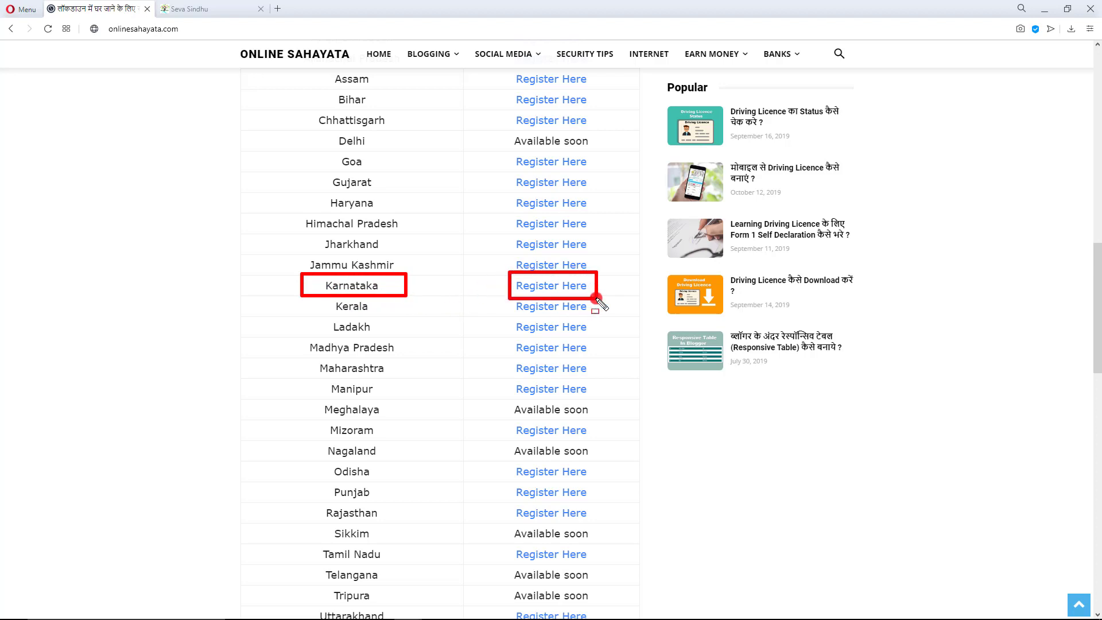
pyautogui.press('Escape')
pyautogui.click(539, 291)
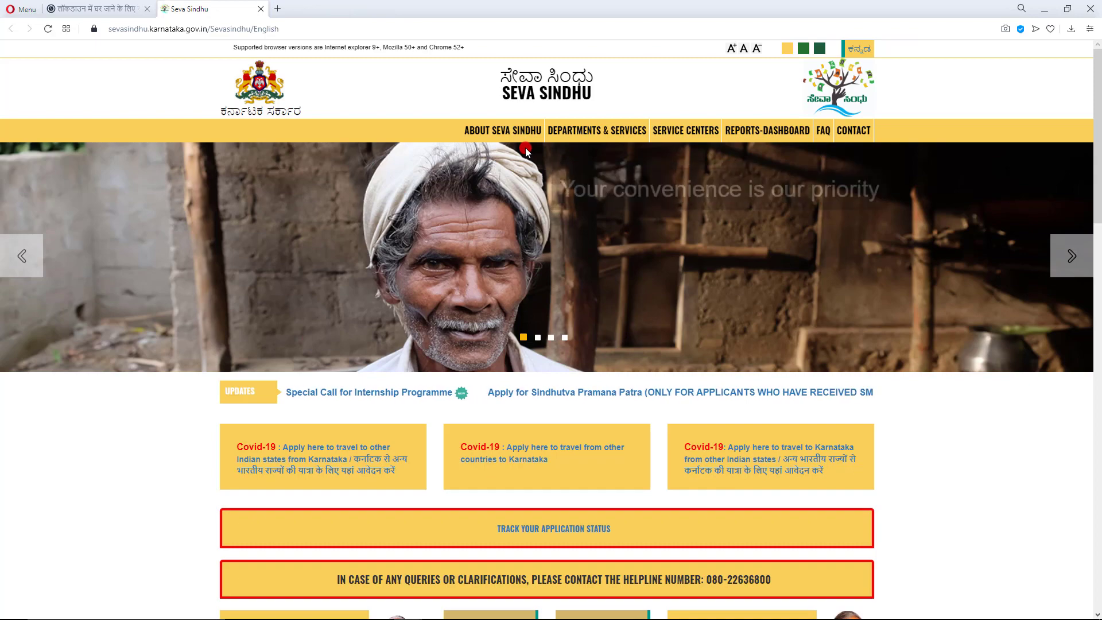
# - Open the Covid-19 application for travelling to other Indian states from Karnataka
pyautogui.scroll(-2, 394, 373)
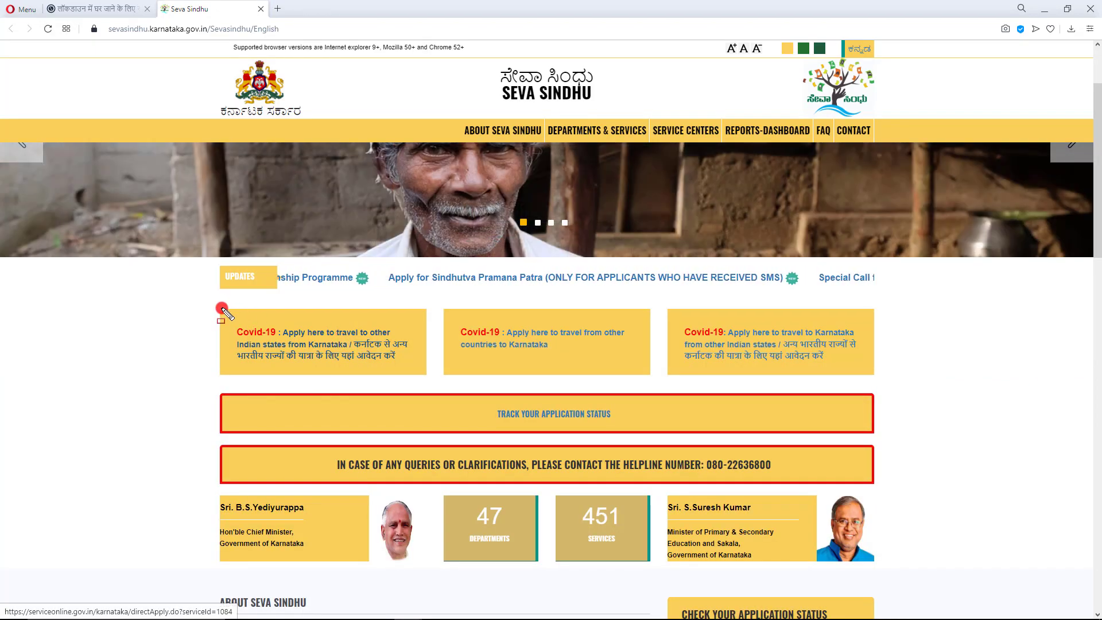
pyautogui.moveTo(222, 309)
pyautogui.mouseDown()
pyautogui.moveTo(308, 356)
pyautogui.moveTo(429, 379)
pyautogui.mouseUp()
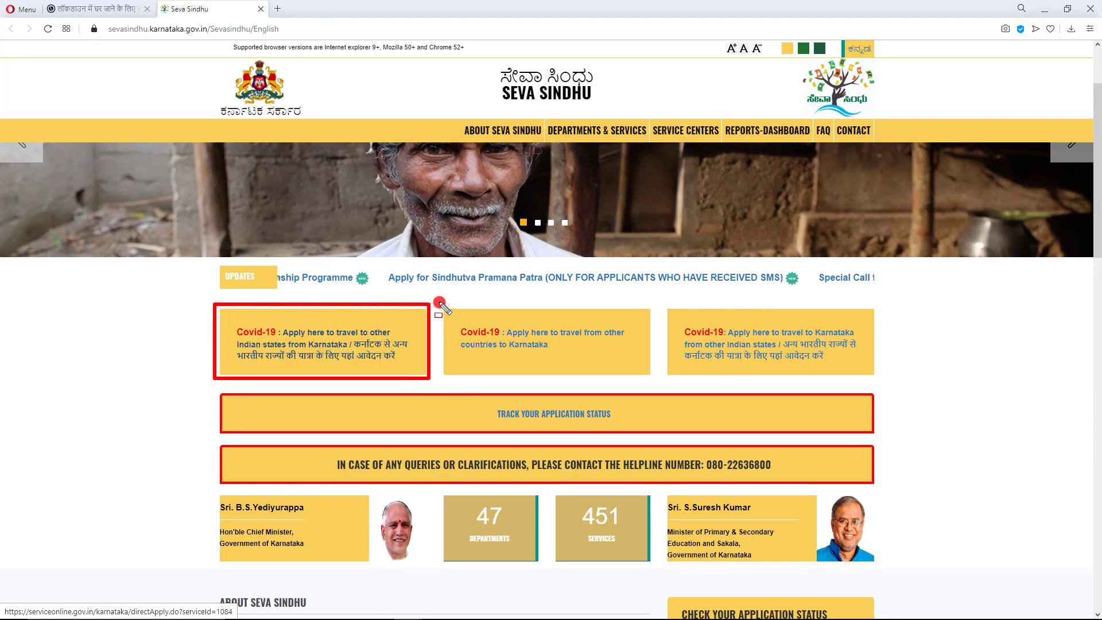
pyautogui.moveTo(440, 302)
pyautogui.mouseDown()
pyautogui.moveTo(543, 357)
pyautogui.moveTo(654, 382)
pyautogui.mouseUp()
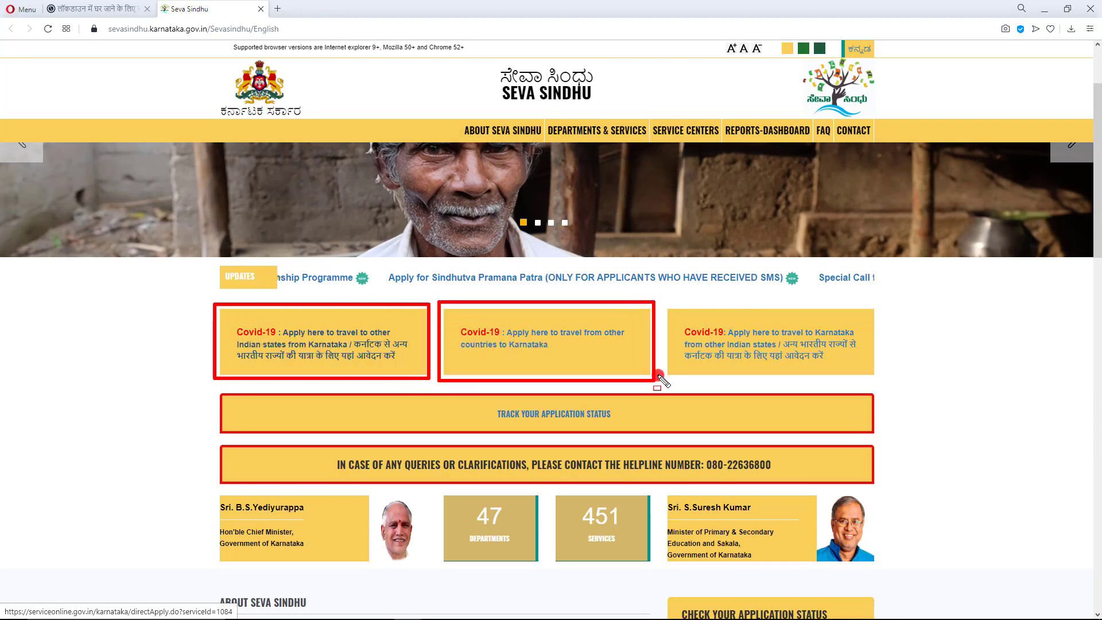
pyautogui.moveTo(668, 303); pyautogui.dragTo(873, 399)
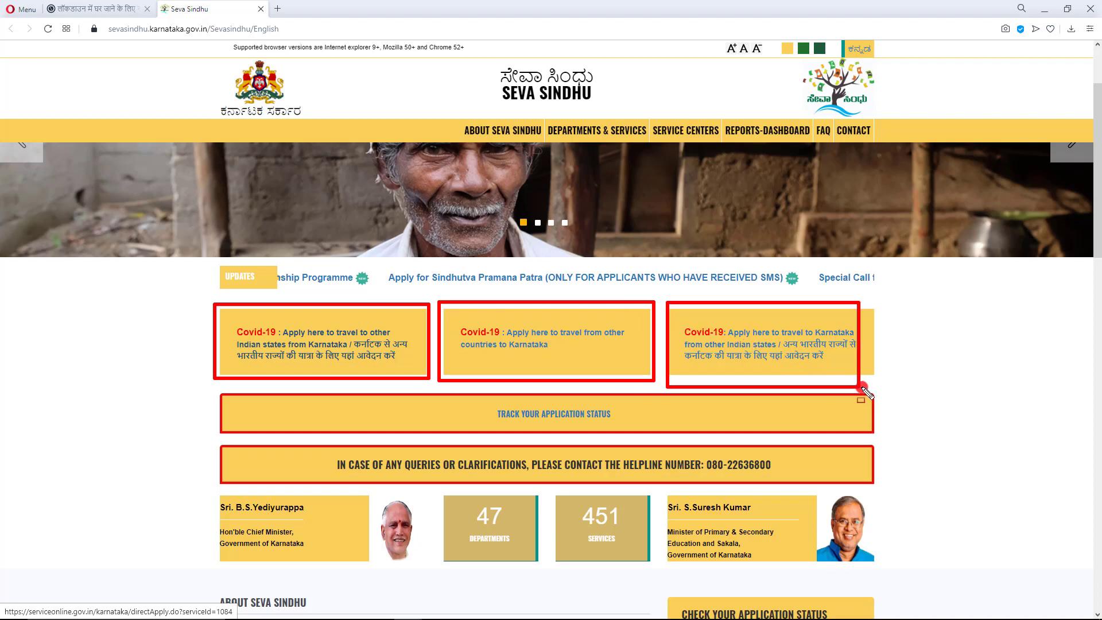
pyautogui.press('Escape')
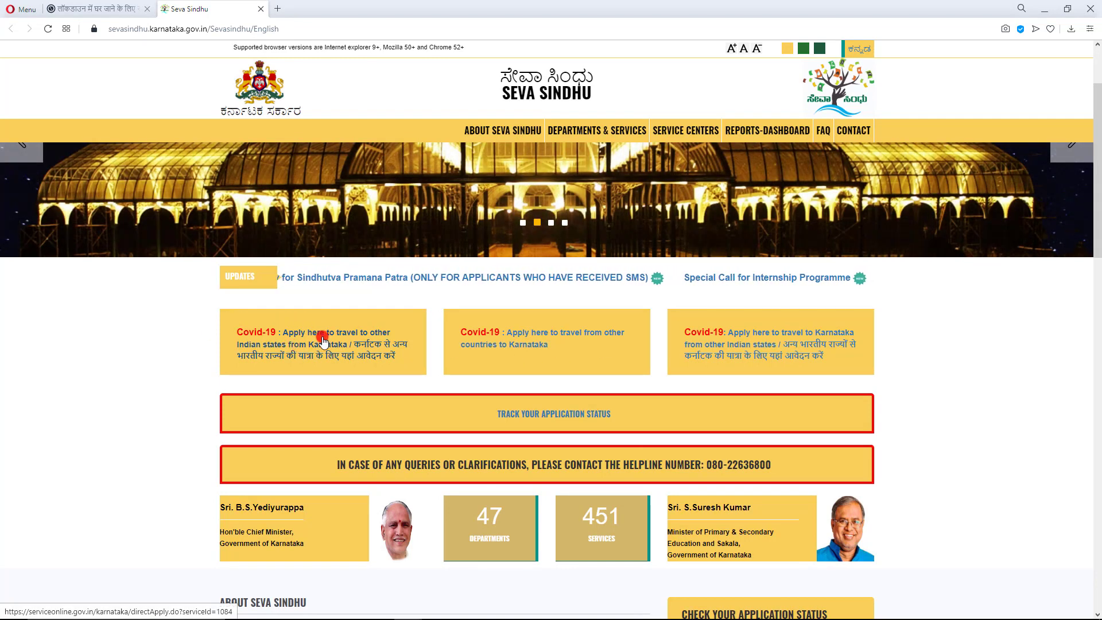
pyautogui.click(322, 341)
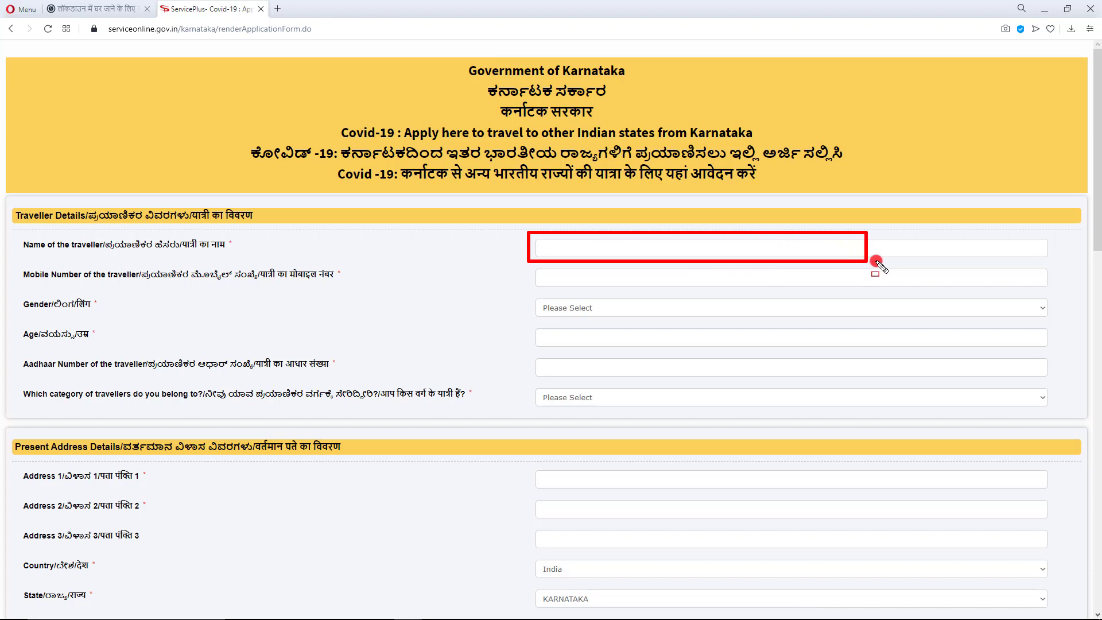
# - Examine the traveller details section, including name, mobile number with OTP verification, gender options, age and Aadhaar number
pyautogui.moveTo(1045, 266); pyautogui.dragTo(1056, 263)
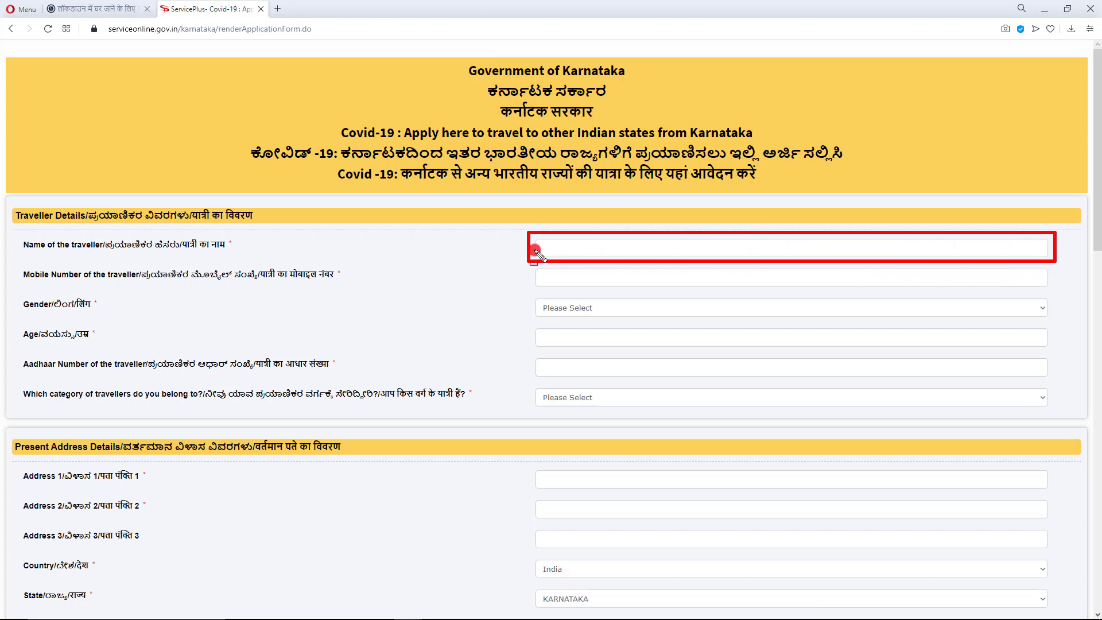
pyautogui.moveTo(534, 265); pyautogui.dragTo(585, 281)
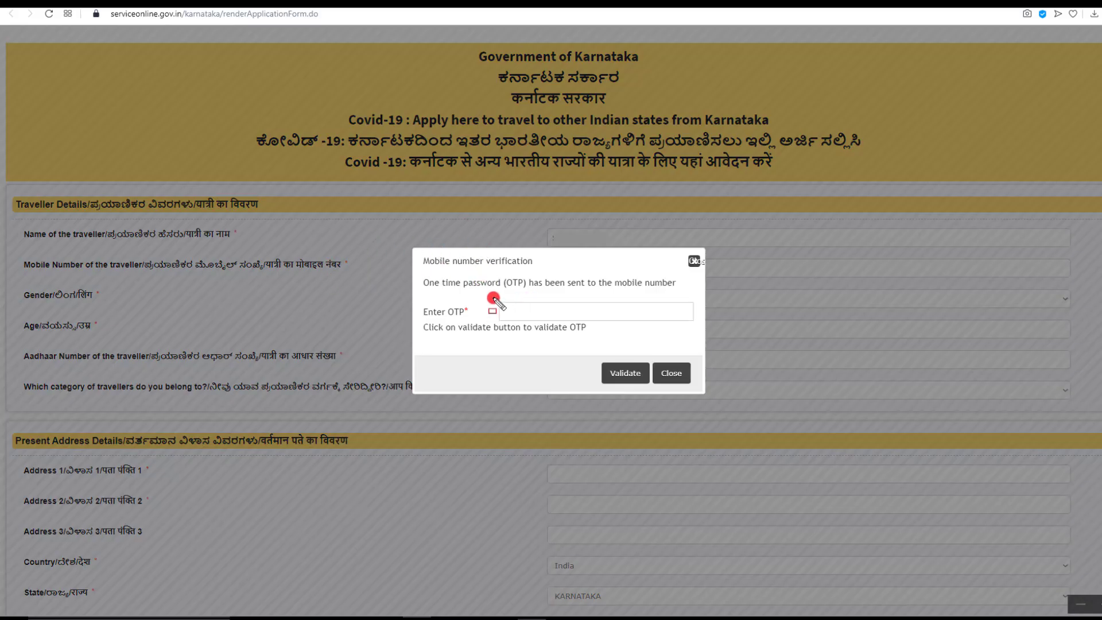
pyautogui.moveTo(494, 298)
pyautogui.mouseDown()
pyautogui.moveTo(531, 315)
pyautogui.moveTo(692, 321)
pyautogui.mouseUp()
pyautogui.moveTo(610, 357); pyautogui.dragTo(649, 383)
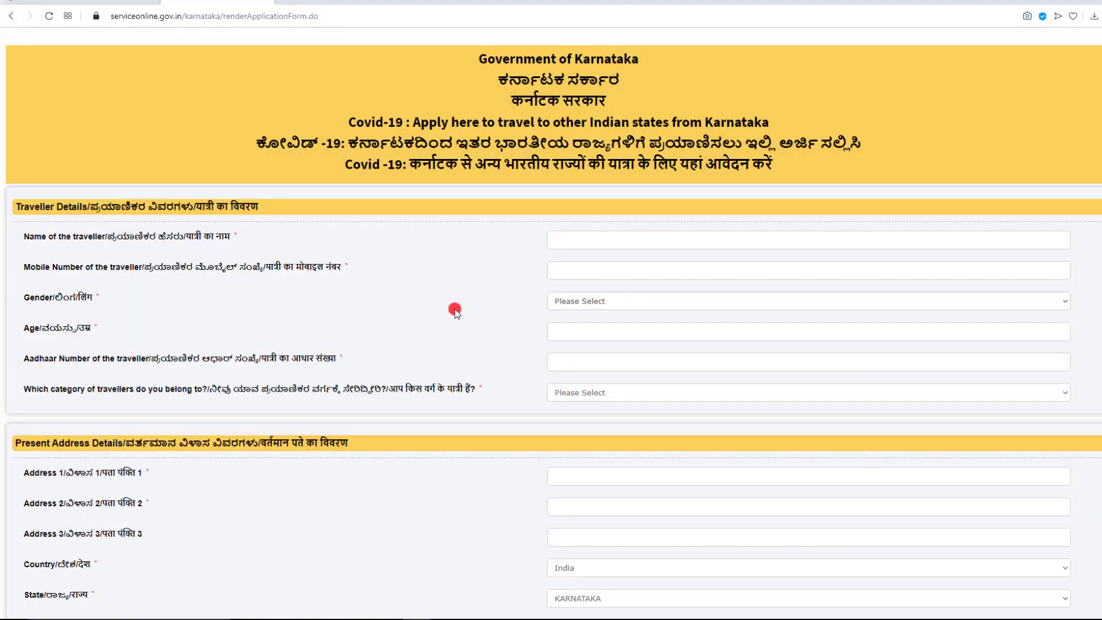
pyautogui.click(570, 302)
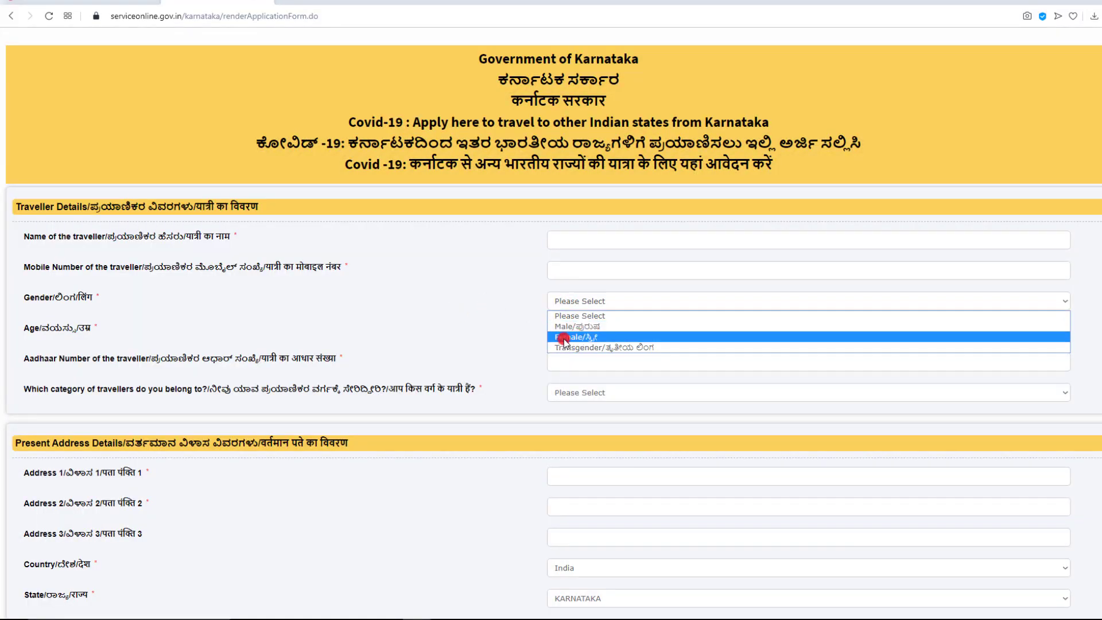
pyautogui.click(497, 307)
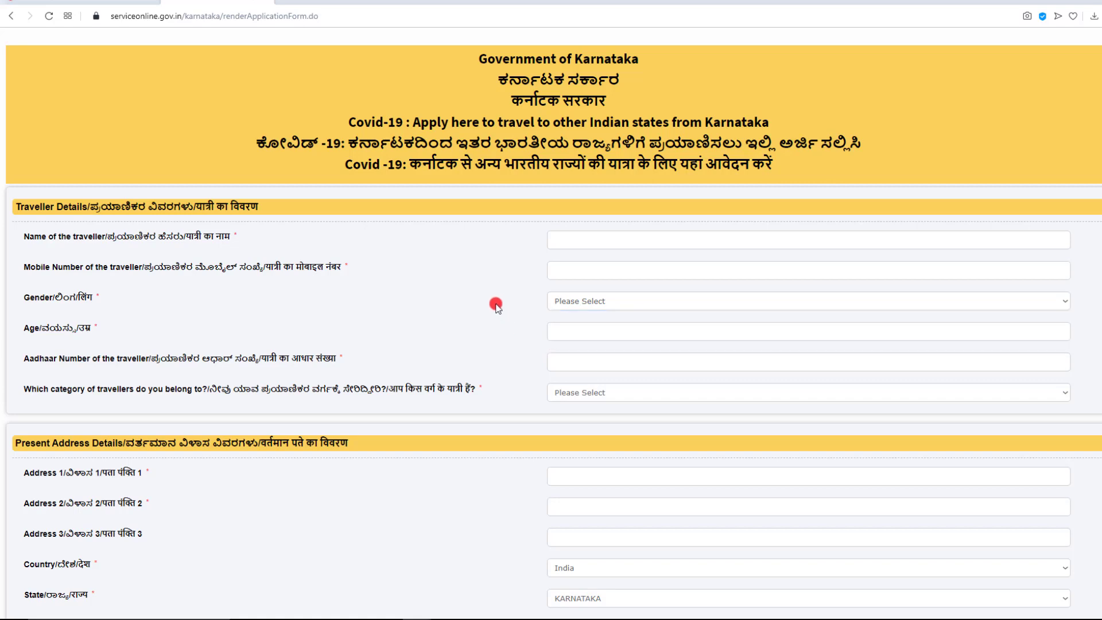
pyautogui.moveTo(543, 317)
pyautogui.mouseDown()
pyautogui.moveTo(608, 343)
pyautogui.moveTo(666, 341)
pyautogui.mouseUp()
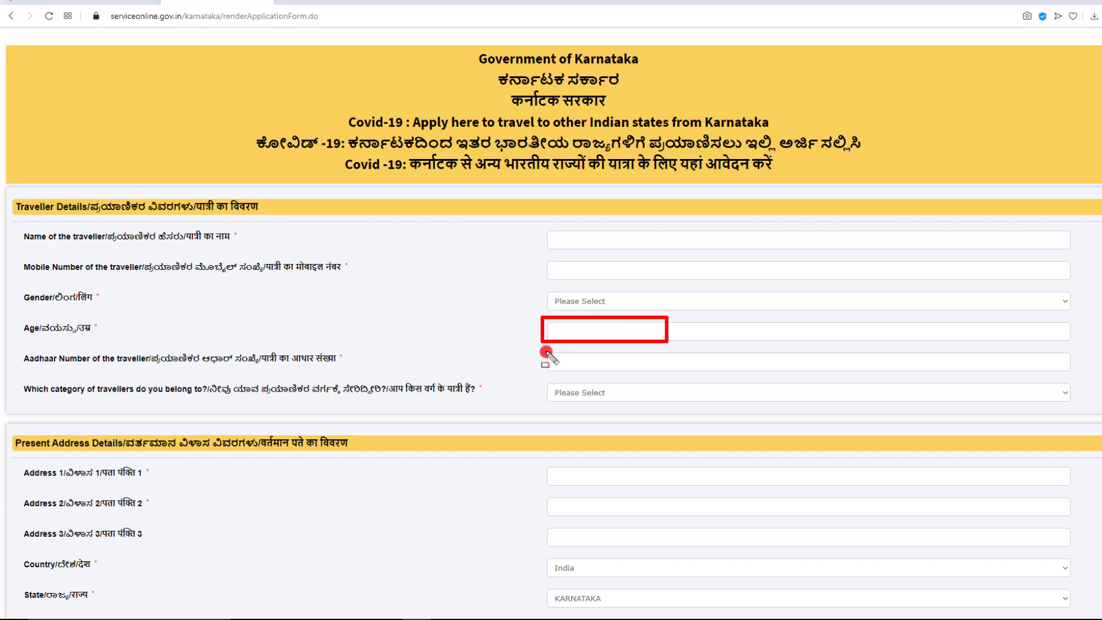
pyautogui.moveTo(544, 350)
pyautogui.mouseDown()
pyautogui.moveTo(597, 375)
pyautogui.moveTo(714, 372)
pyautogui.mouseUp()
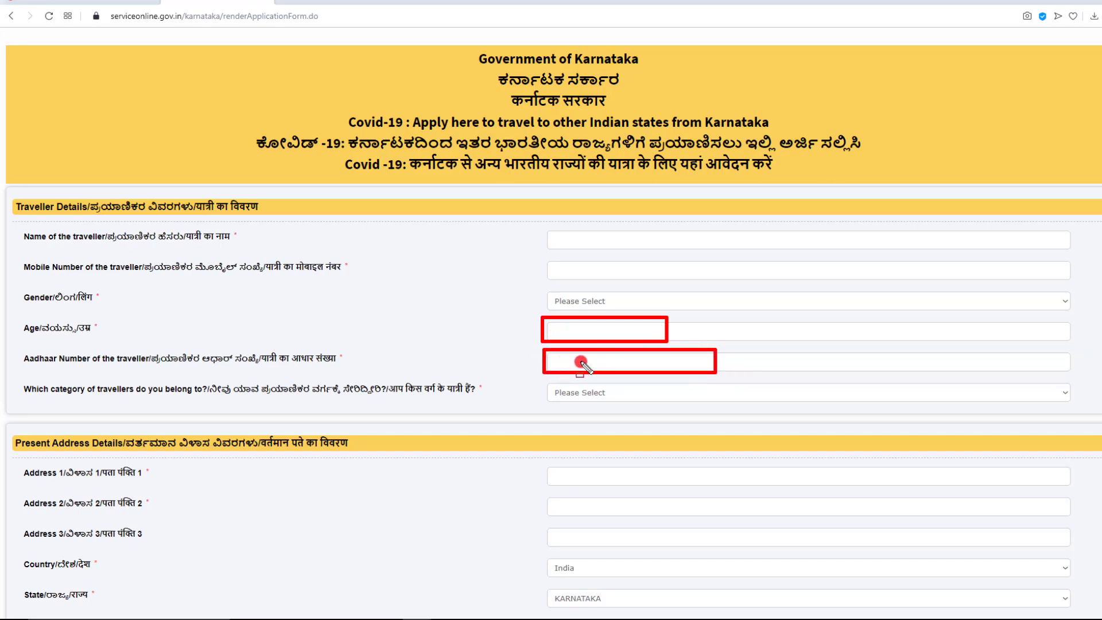
pyautogui.press('Escape')
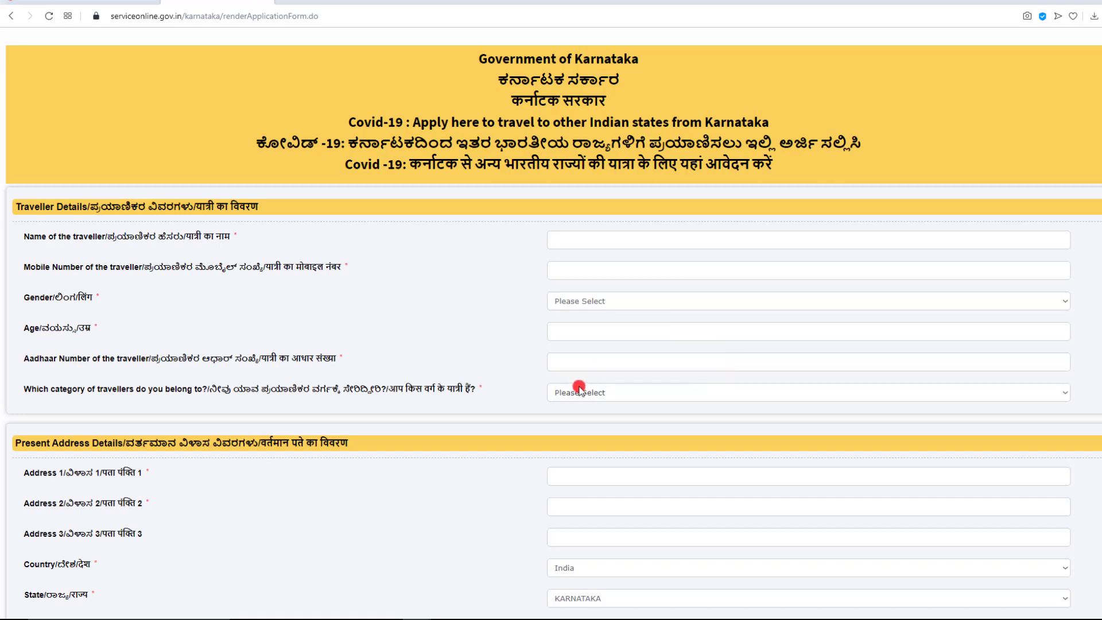
# - Set the traveller category to Stranded Migrant Worker
pyautogui.click(585, 394)
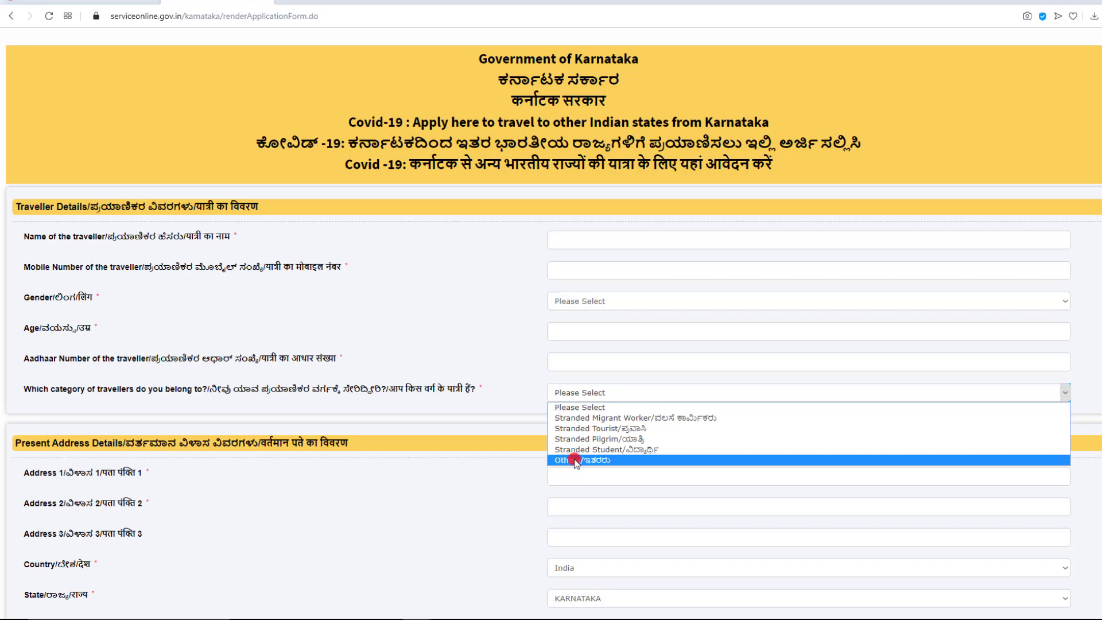
pyautogui.click(611, 417)
# - Set the district in the present address details to BENGALURU URBAN
pyautogui.scroll(-3, 511, 327)
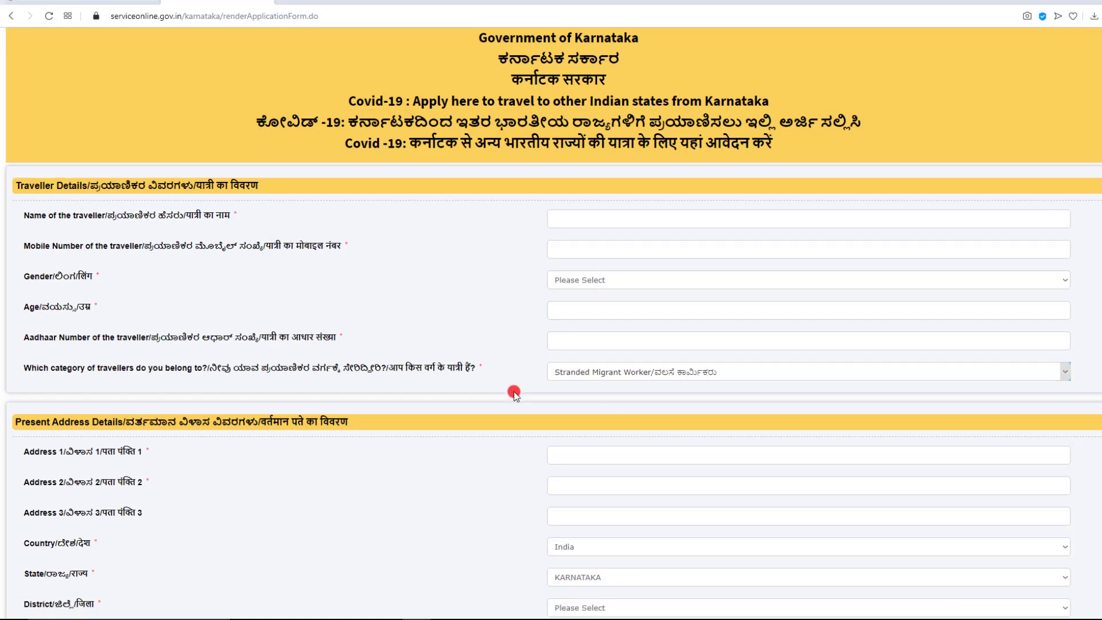
pyautogui.scroll(-1, 515, 395)
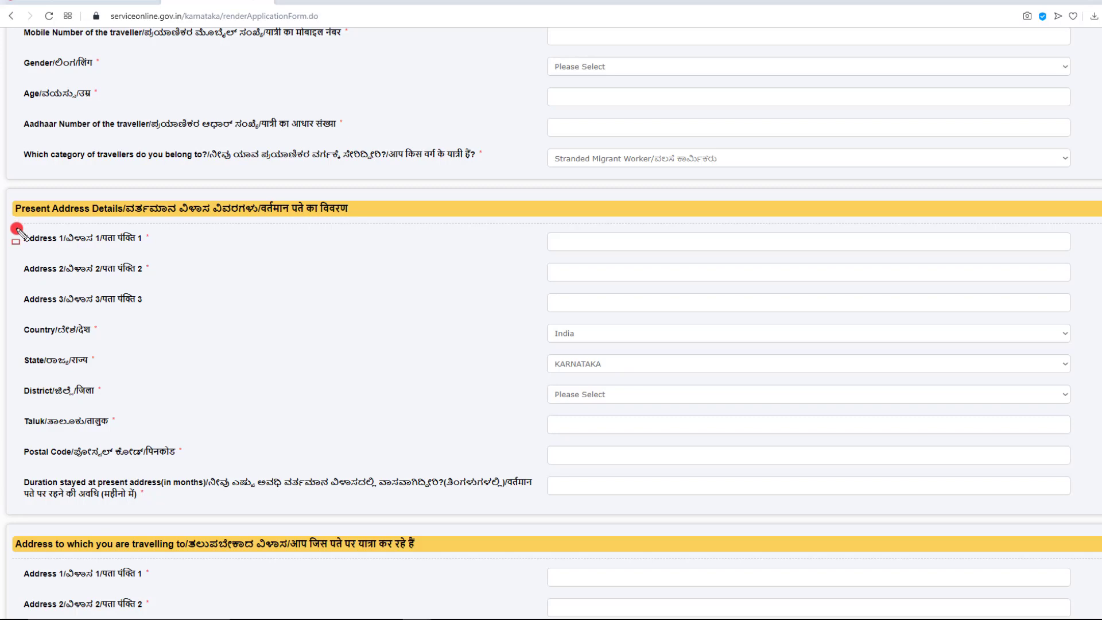
pyautogui.moveTo(15, 229)
pyautogui.mouseDown()
pyautogui.moveTo(87, 275)
pyautogui.moveTo(158, 279)
pyautogui.mouseUp()
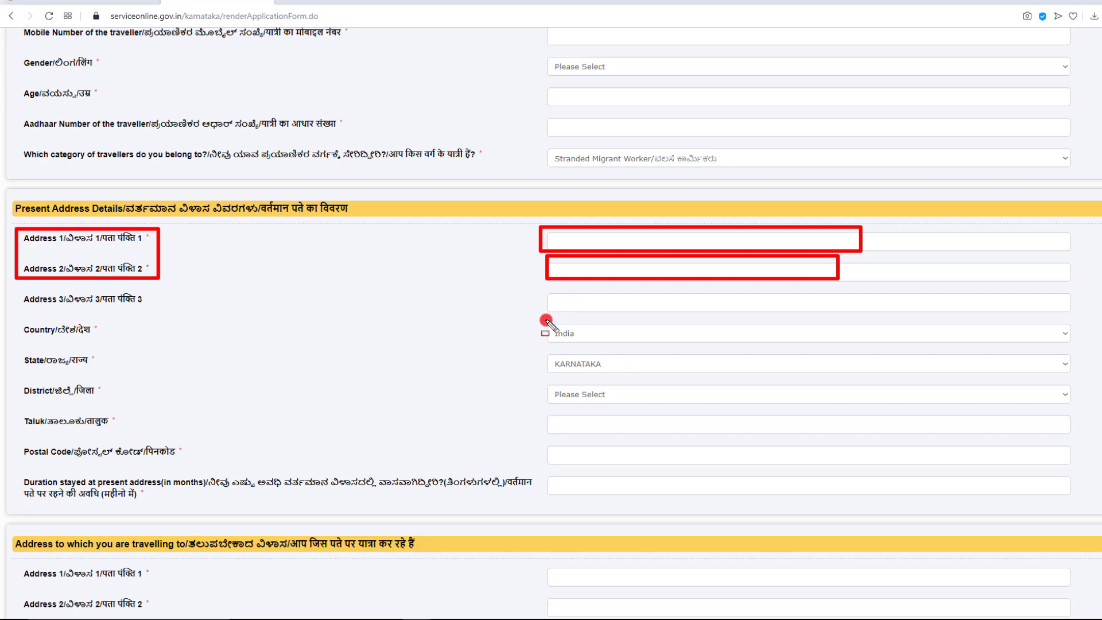
pyautogui.moveTo(546, 319)
pyautogui.mouseDown()
pyautogui.moveTo(556, 337)
pyautogui.moveTo(608, 344)
pyautogui.moveTo(552, 357)
pyautogui.moveTo(615, 375)
pyautogui.mouseUp()
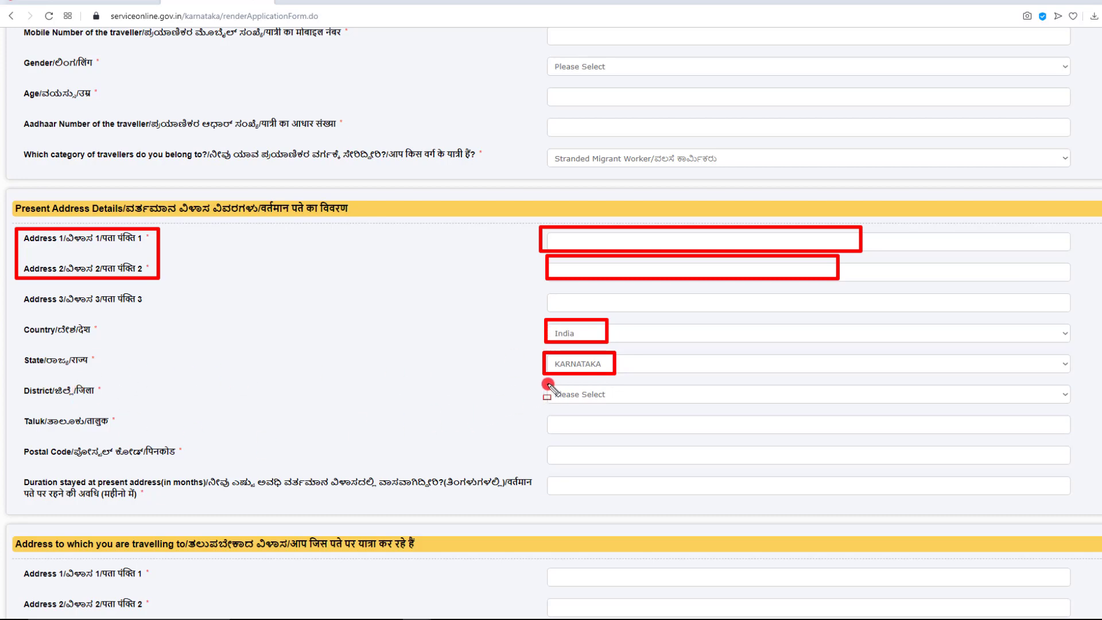
pyautogui.moveTo(546, 381); pyautogui.dragTo(618, 404)
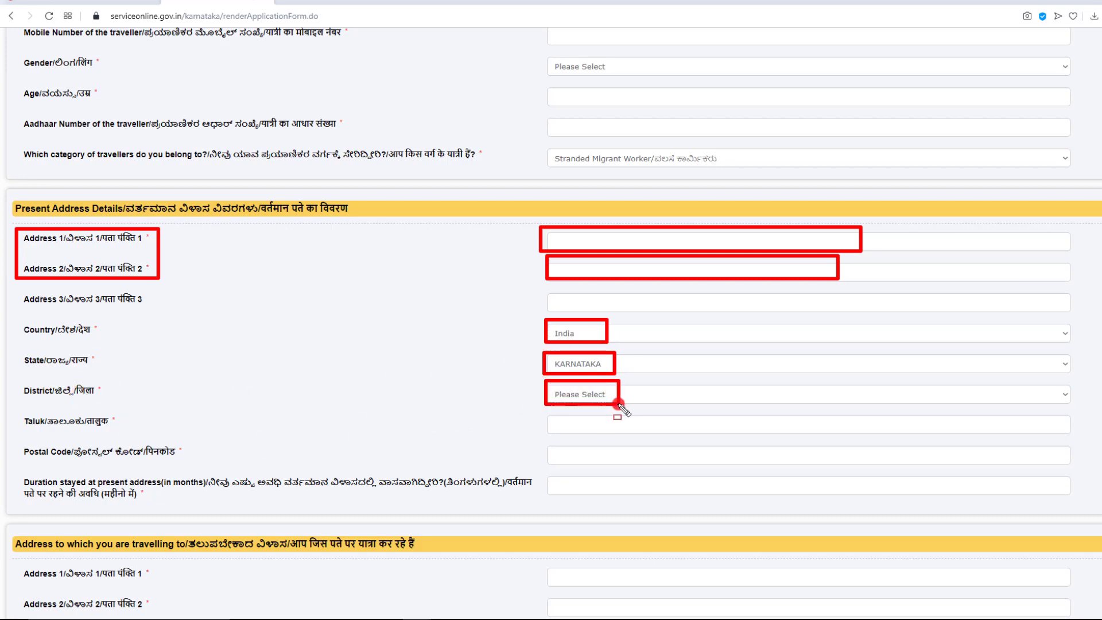
pyautogui.click(669, 396)
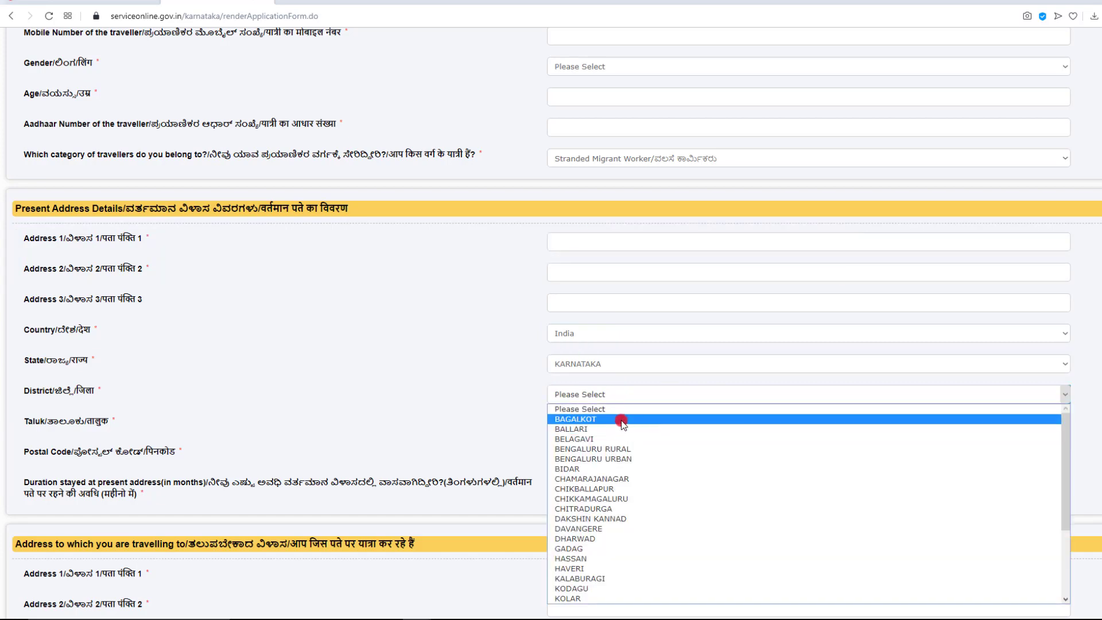
pyautogui.click(590, 459)
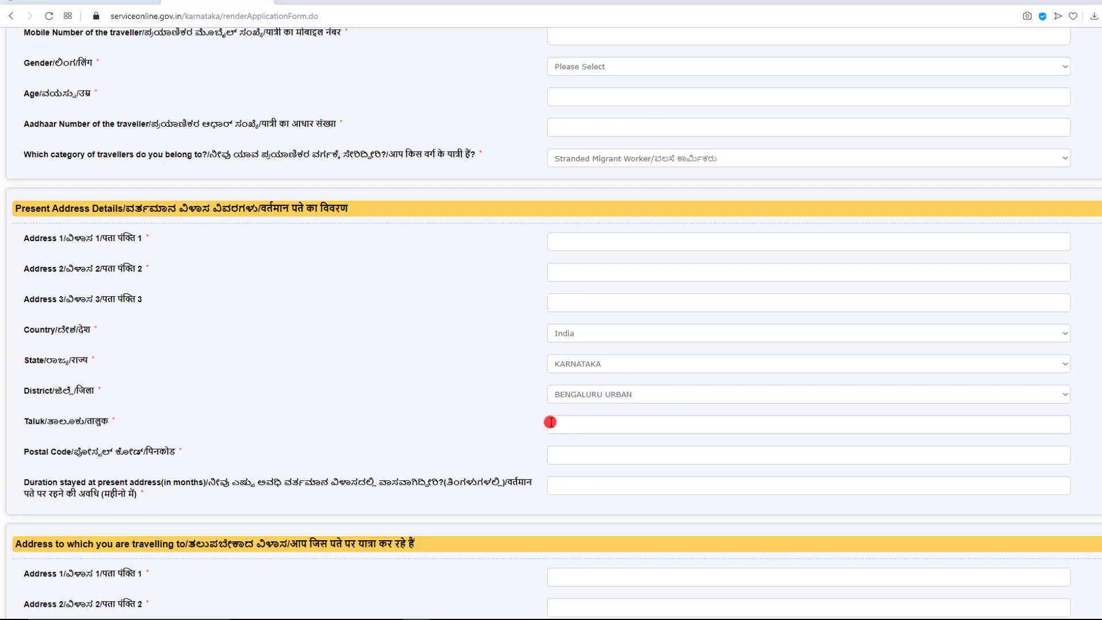
# - Set the taluk of the present address to the sub-district Bengaluru North
pyautogui.click(555, 422)
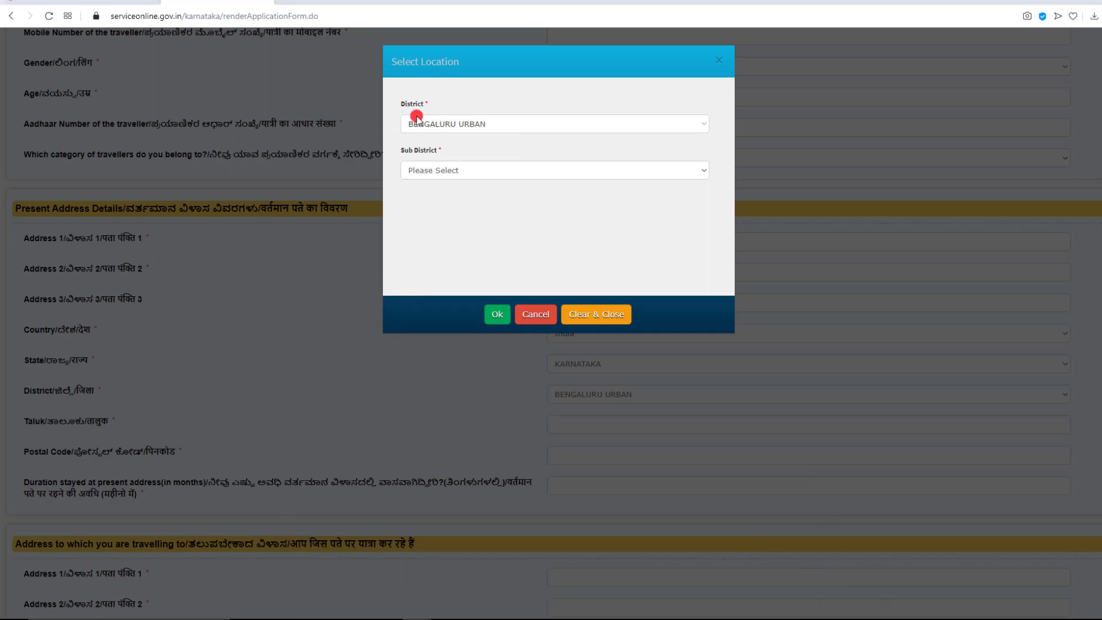
pyautogui.click(458, 170)
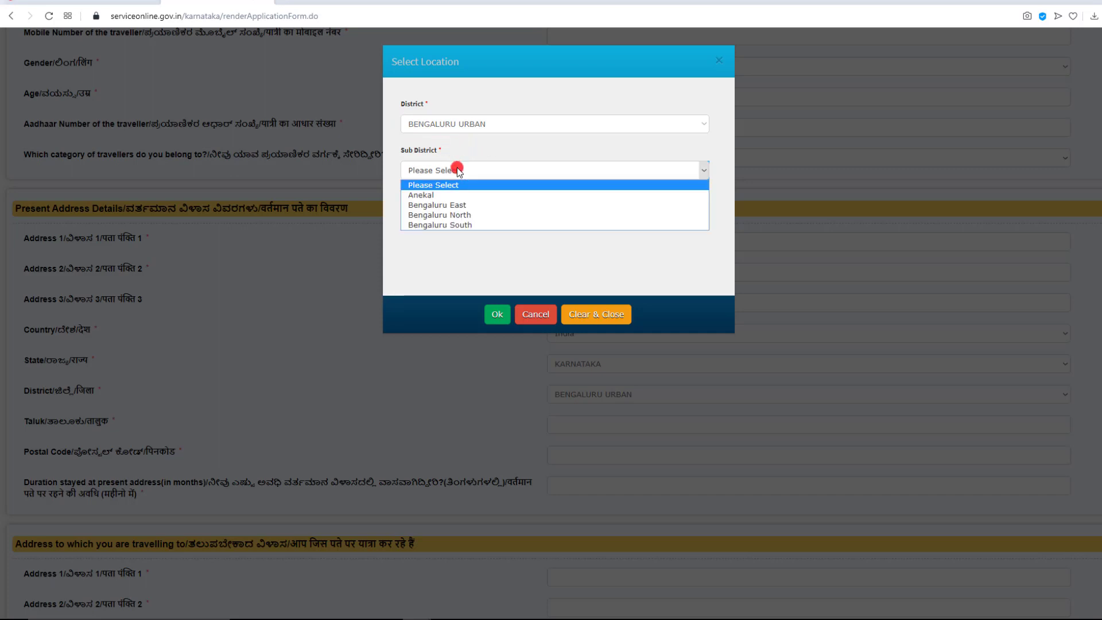
pyautogui.click(431, 216)
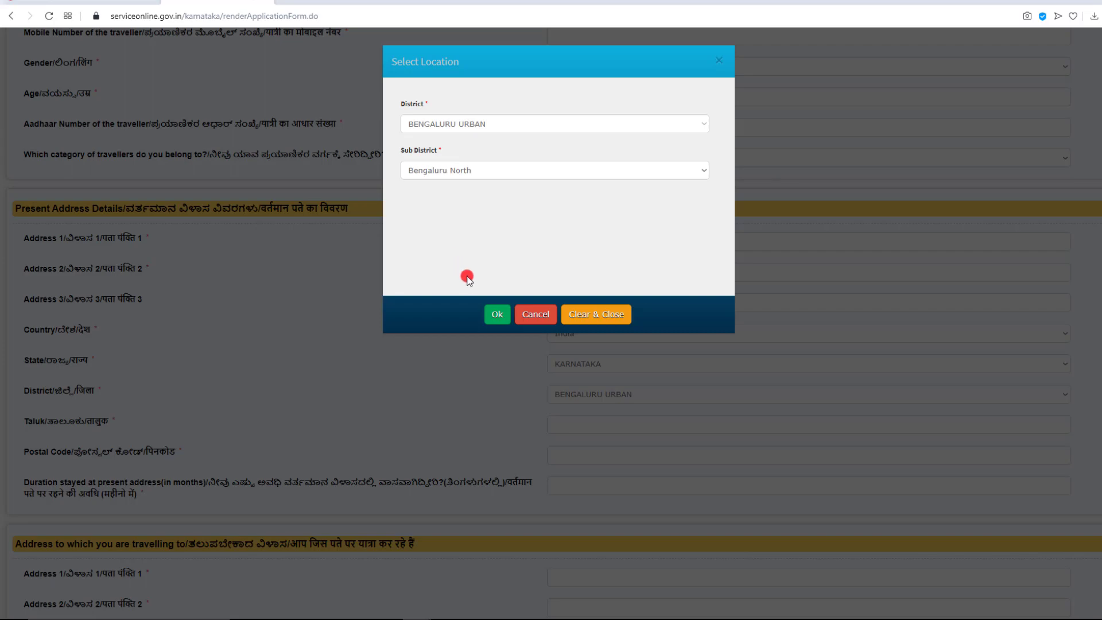
pyautogui.click(494, 319)
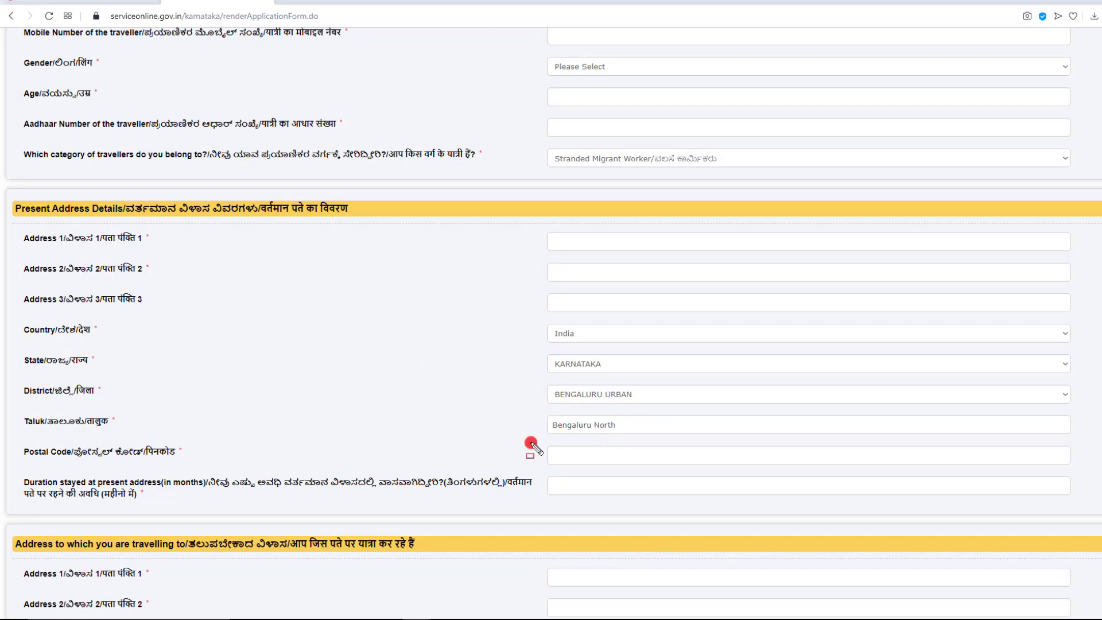
# - Examine the present address's postal code and duration of stay fields and the address lines of the travel destination
pyautogui.moveTo(542, 446); pyautogui.dragTo(718, 466)
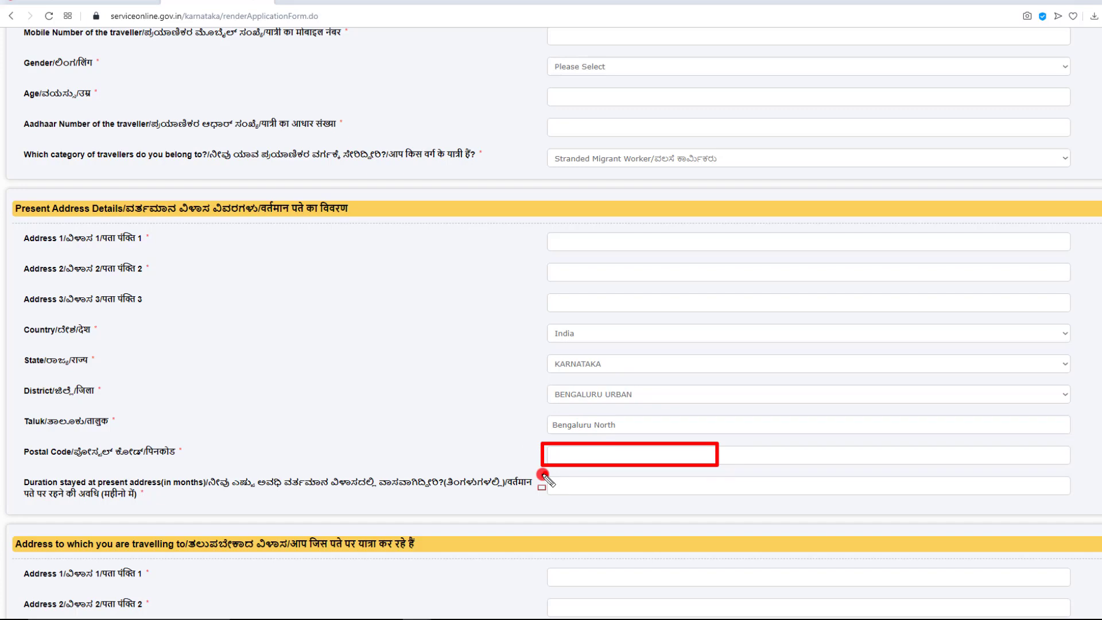
pyautogui.moveTo(541, 473)
pyautogui.mouseDown()
pyautogui.moveTo(618, 500)
pyautogui.moveTo(722, 497)
pyautogui.mouseUp()
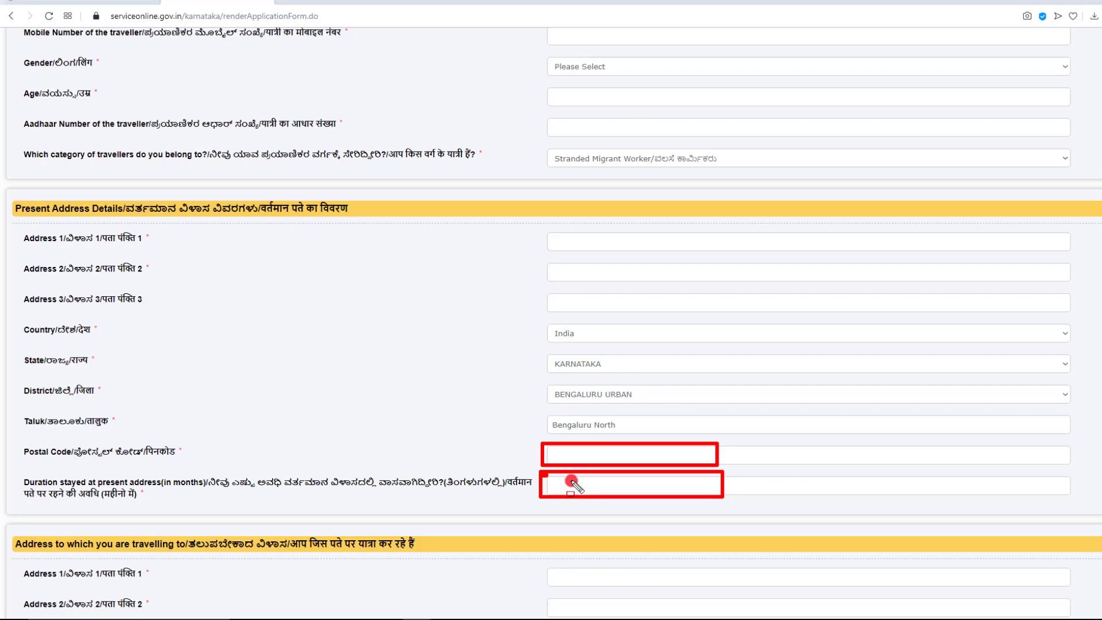
pyautogui.scroll(-6, 522, 368)
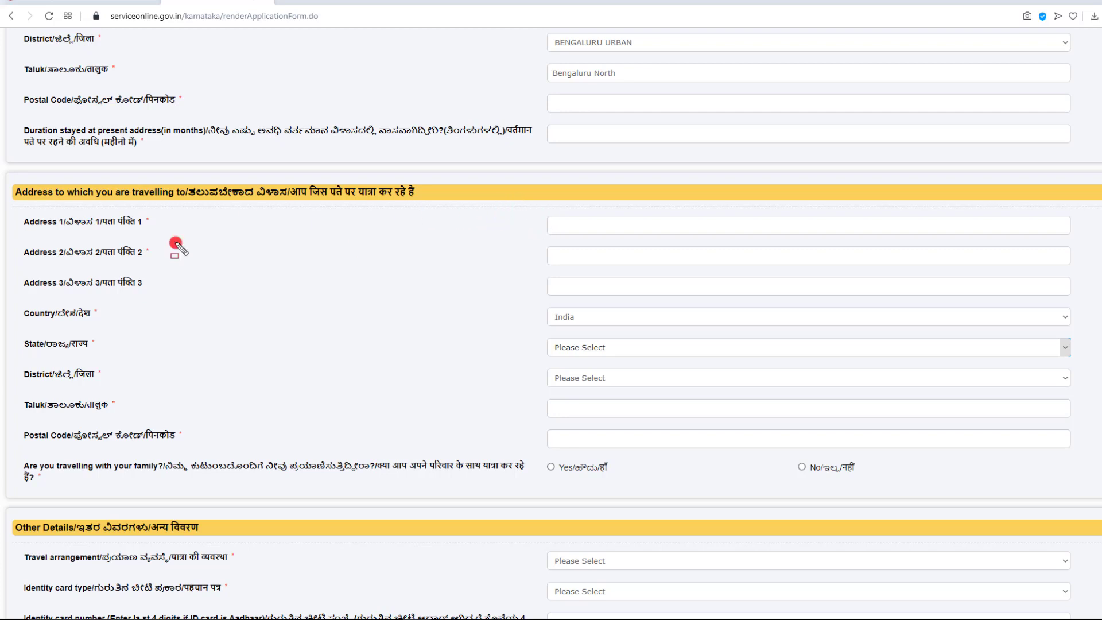
pyautogui.moveTo(20, 211)
pyautogui.mouseDown()
pyautogui.moveTo(55, 239)
pyautogui.moveTo(160, 262)
pyautogui.mouseUp()
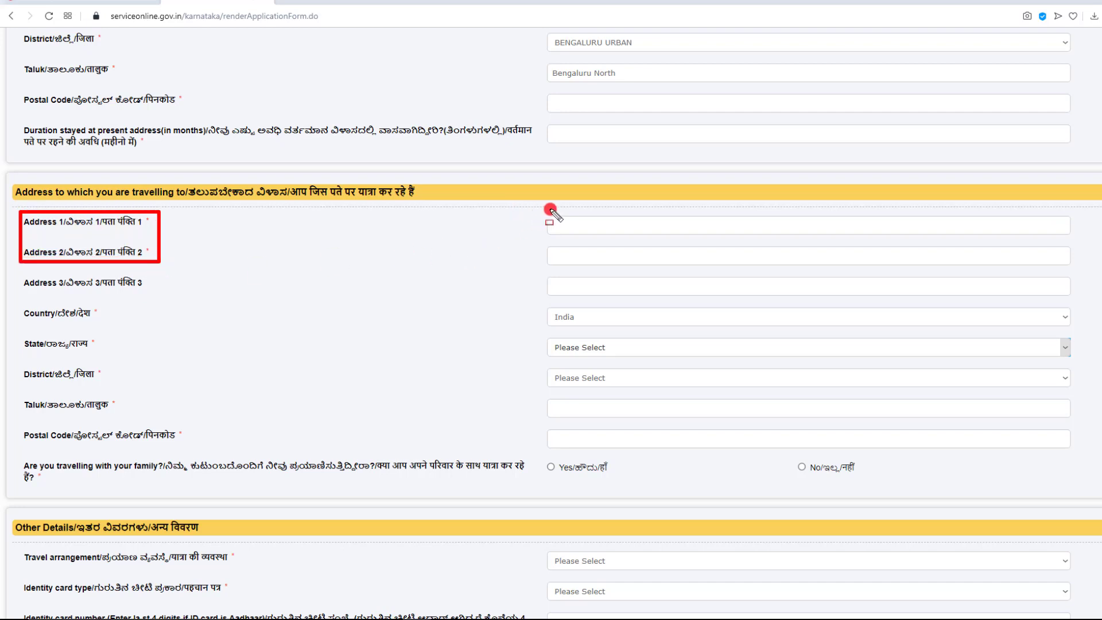
pyautogui.moveTo(541, 209); pyautogui.dragTo(936, 230)
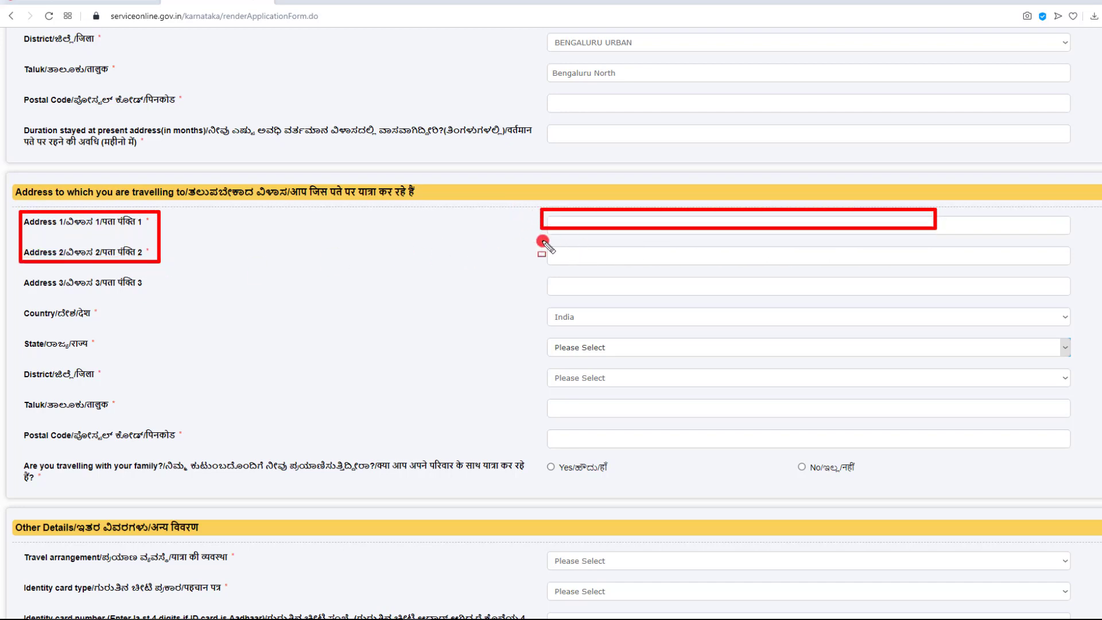
pyautogui.moveTo(543, 241)
pyautogui.mouseDown()
pyautogui.moveTo(635, 267)
pyautogui.moveTo(905, 266)
pyautogui.mouseUp()
pyautogui.moveTo(545, 270)
pyautogui.mouseDown()
pyautogui.moveTo(619, 297)
pyautogui.moveTo(899, 298)
pyautogui.mouseUp()
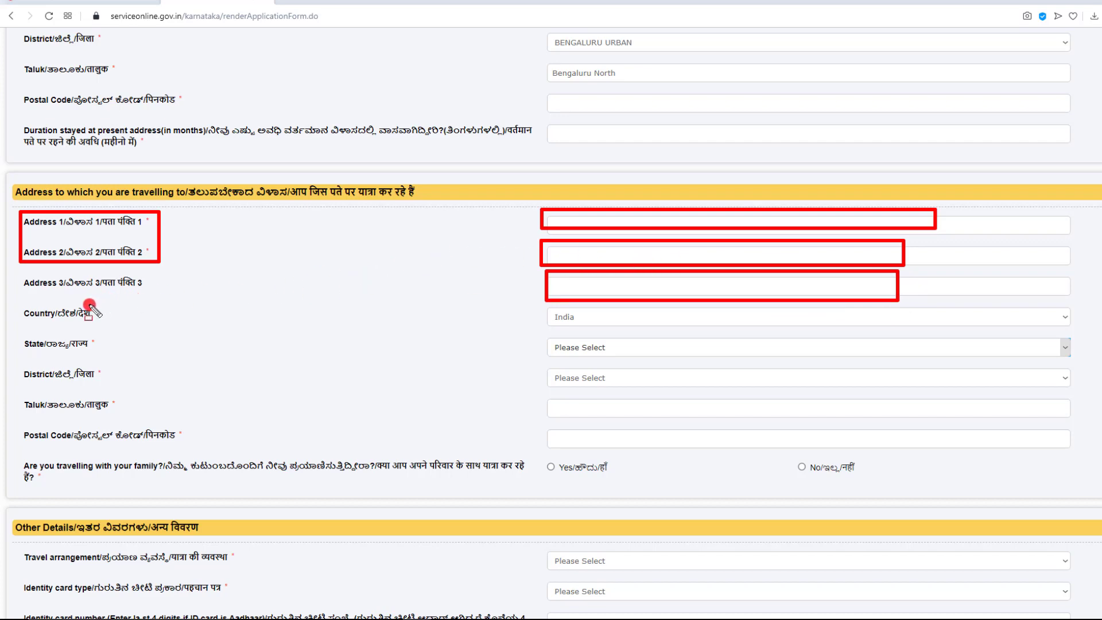
# - Set the state of the travel destination address to RAJASTHAN
pyautogui.moveTo(91, 307); pyautogui.dragTo(107, 316)
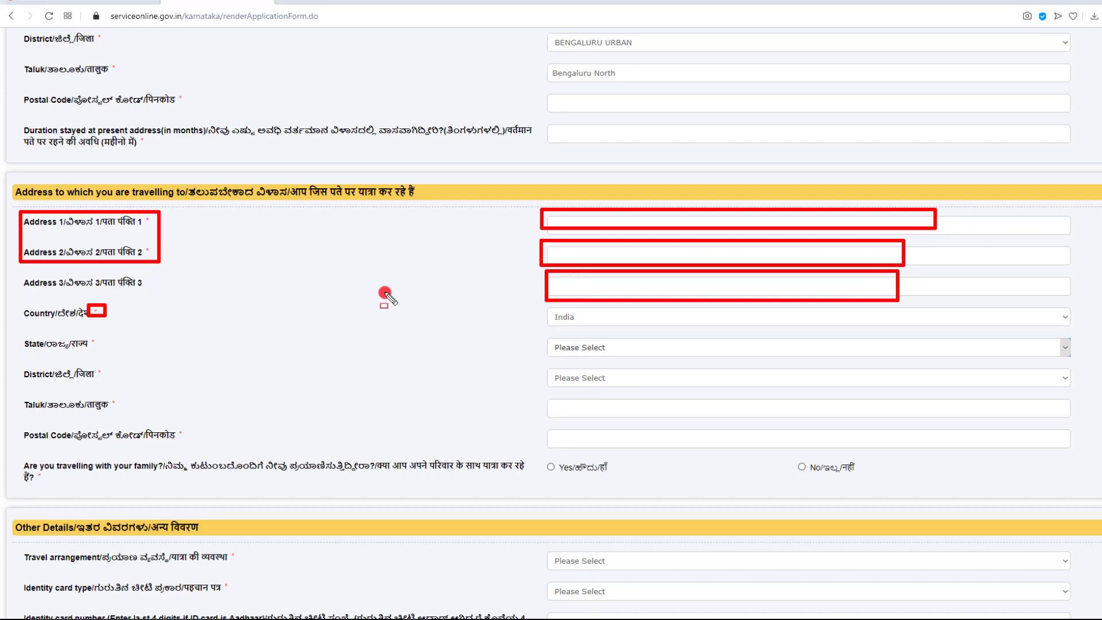
pyautogui.press('Escape')
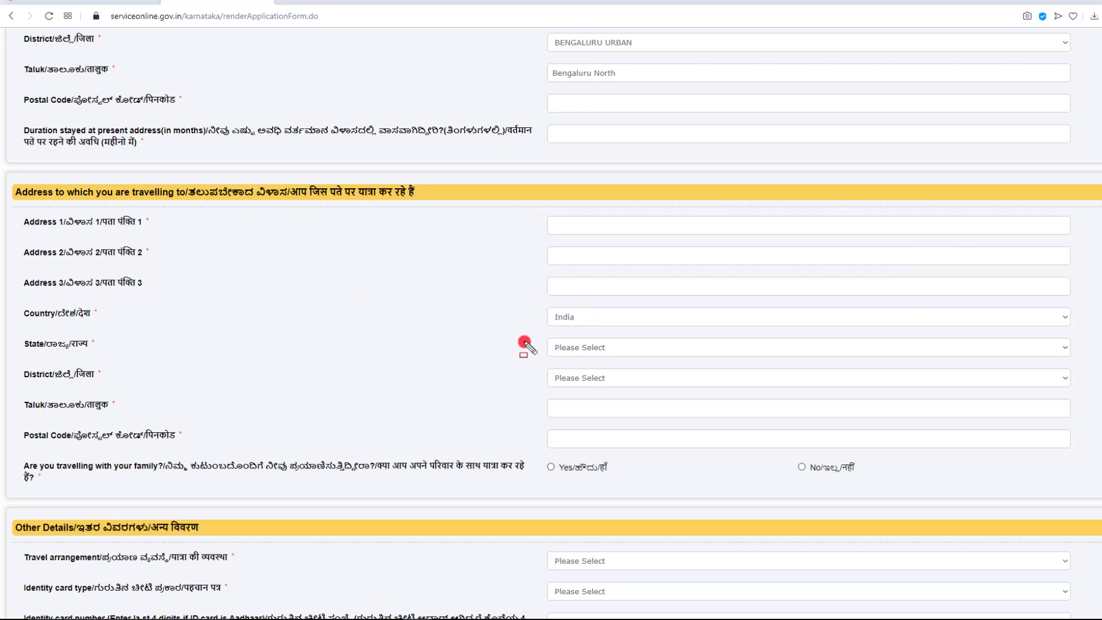
pyautogui.click(598, 349)
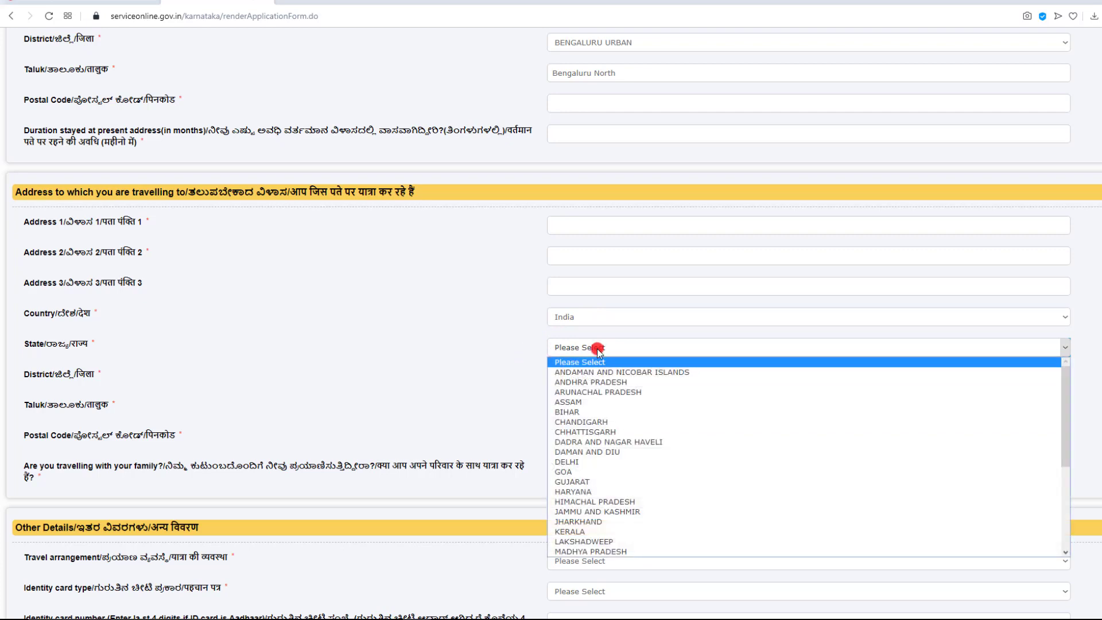
pyautogui.scroll(-5, 635, 419)
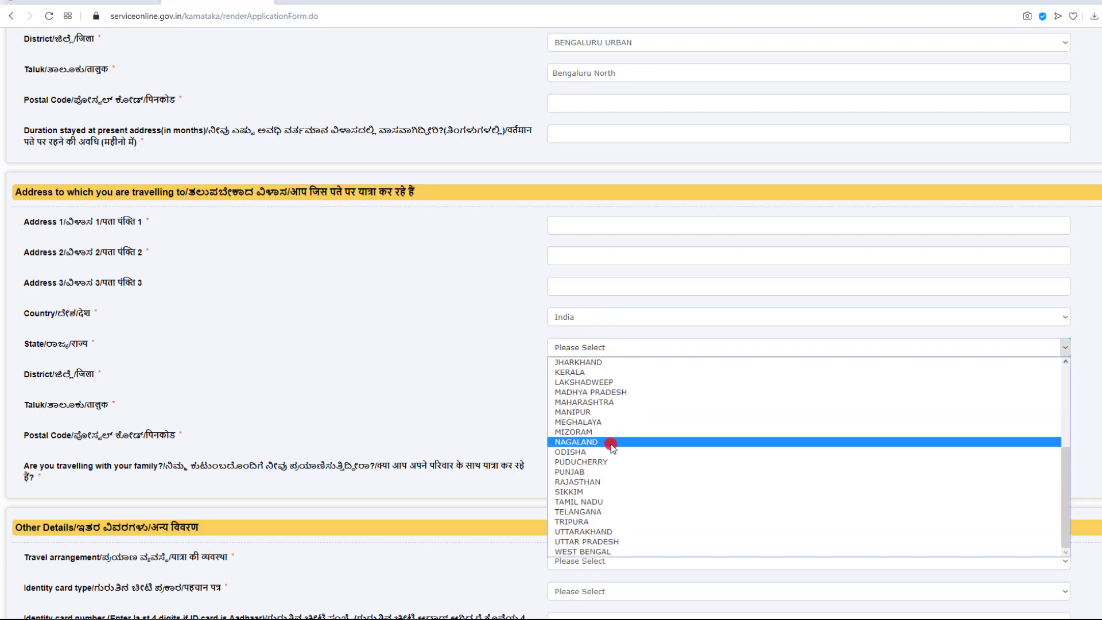
pyautogui.click(588, 482)
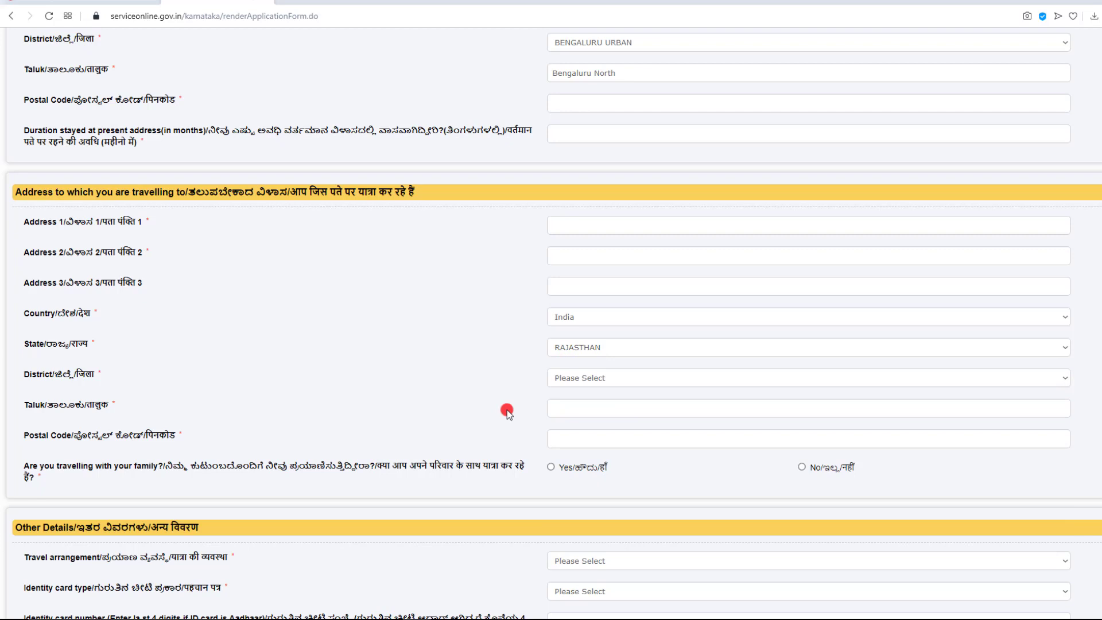
# - Set the district of the travel destination address to JAIPUR
pyautogui.click(575, 378)
pyautogui.scroll(-3, 607, 454)
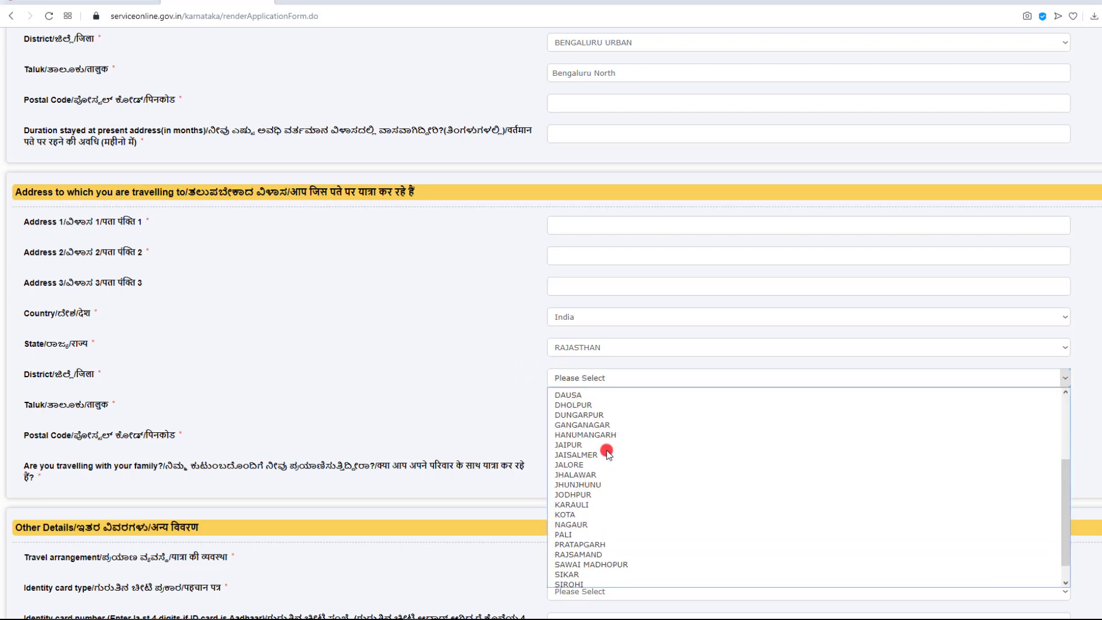
pyautogui.click(569, 445)
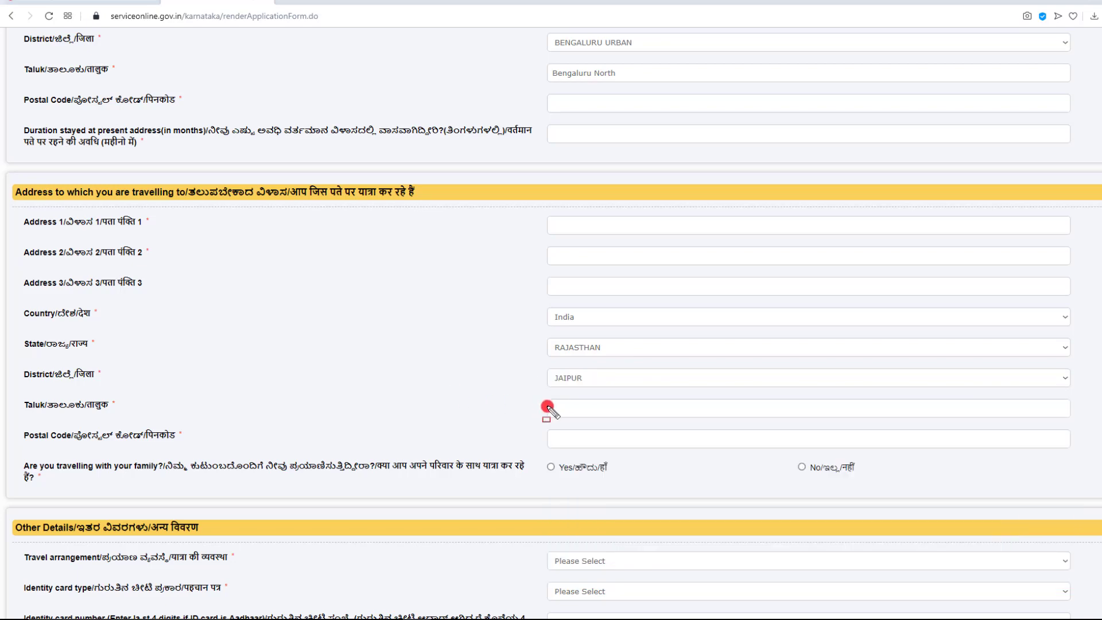
# - Examine the destination address's taluk and postal code fields and the Yes and No options for travelling with family
pyautogui.moveTo(542, 394)
pyautogui.mouseDown()
pyautogui.moveTo(571, 413)
pyautogui.moveTo(686, 423)
pyautogui.mouseUp()
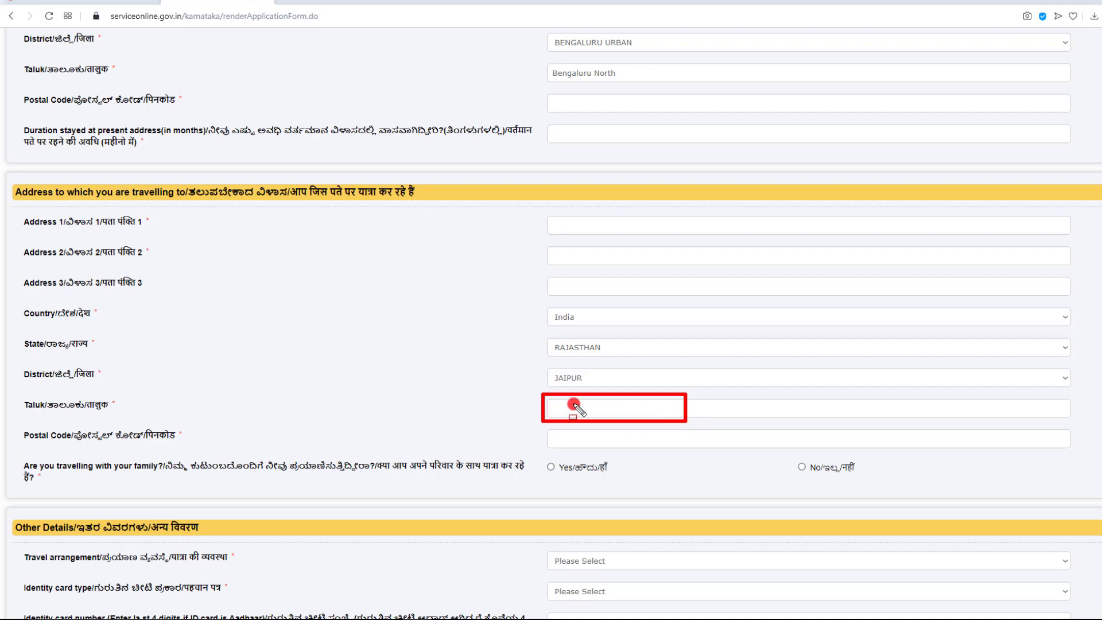
pyautogui.moveTo(544, 427)
pyautogui.mouseDown()
pyautogui.moveTo(564, 443)
pyautogui.moveTo(695, 452)
pyautogui.mouseUp()
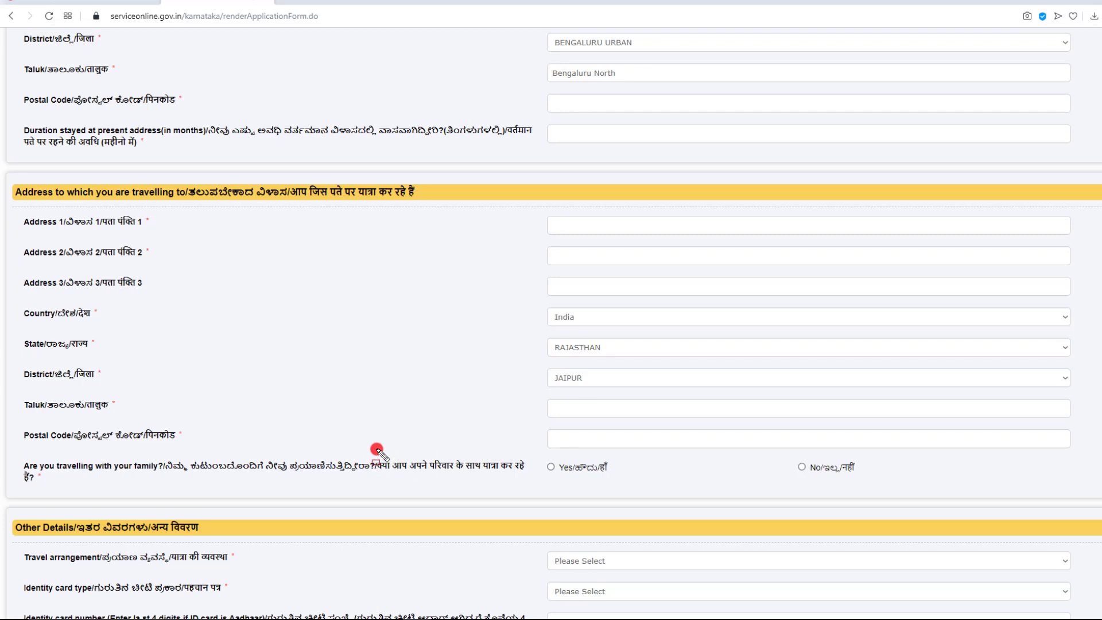
pyautogui.moveTo(378, 453); pyautogui.dragTo(376, 458)
pyautogui.moveTo(538, 451)
pyautogui.mouseDown()
pyautogui.moveTo(566, 478)
pyautogui.moveTo(621, 482)
pyautogui.mouseUp()
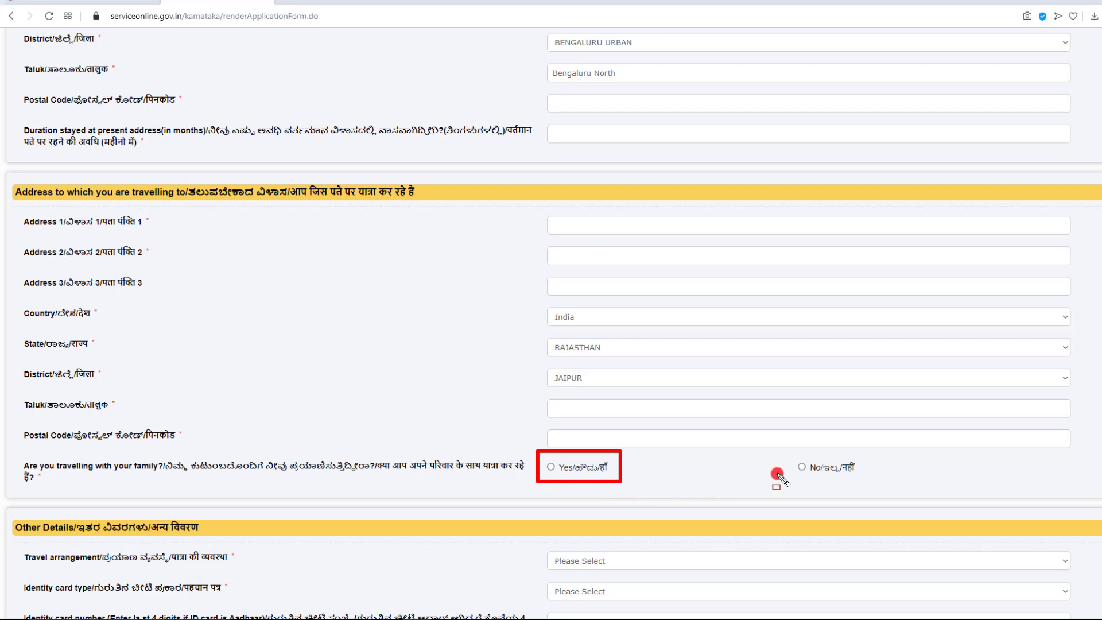
pyautogui.moveTo(792, 454)
pyautogui.mouseDown()
pyautogui.moveTo(821, 485)
pyautogui.moveTo(866, 486)
pyautogui.mouseUp()
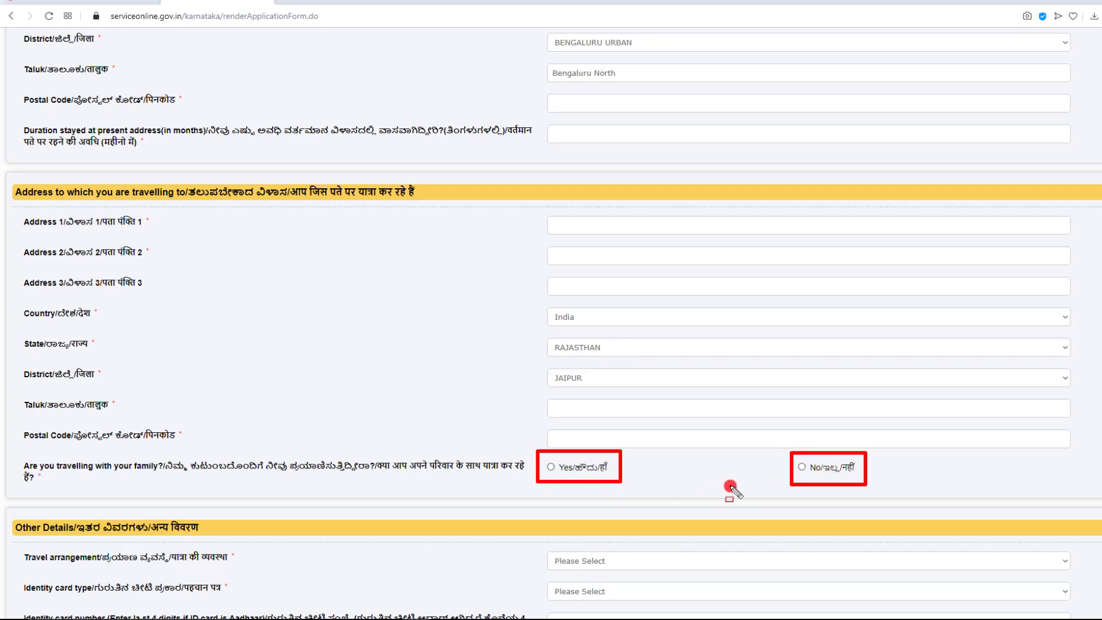
# - Set the travel arrangement in the other details to Requesting Government for travel assistance
pyautogui.scroll(-5, 684, 388)
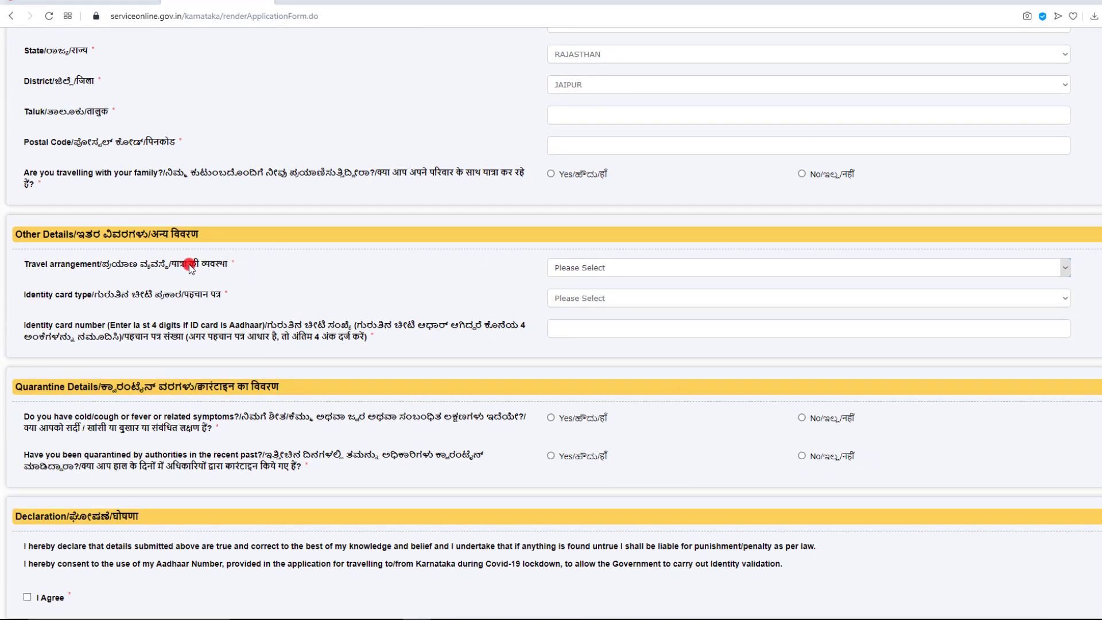
pyautogui.click(565, 268)
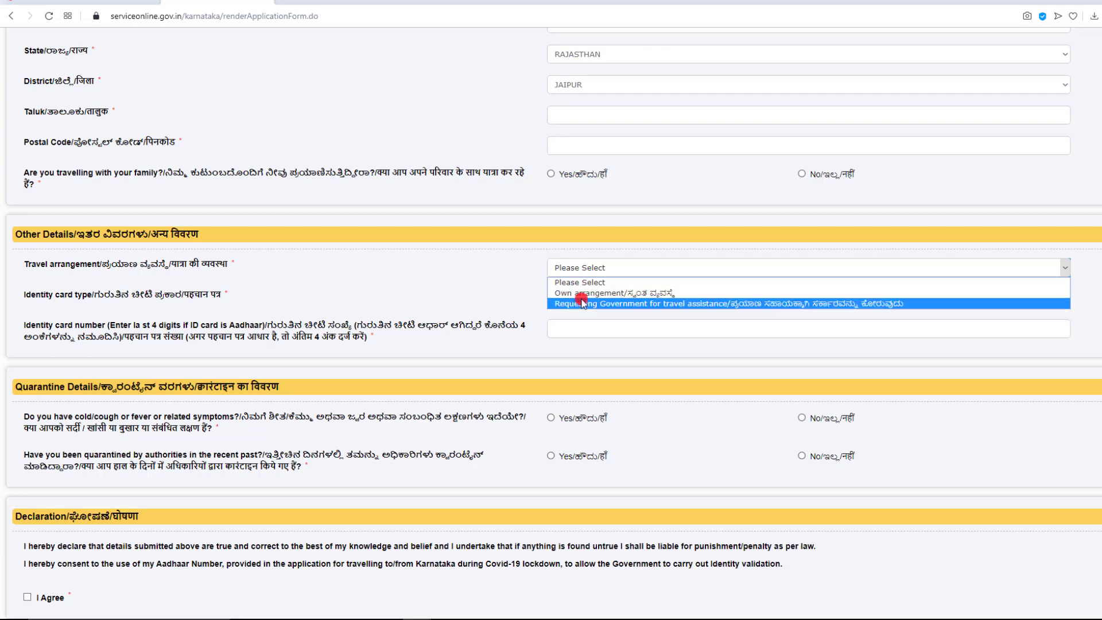
pyautogui.click(638, 304)
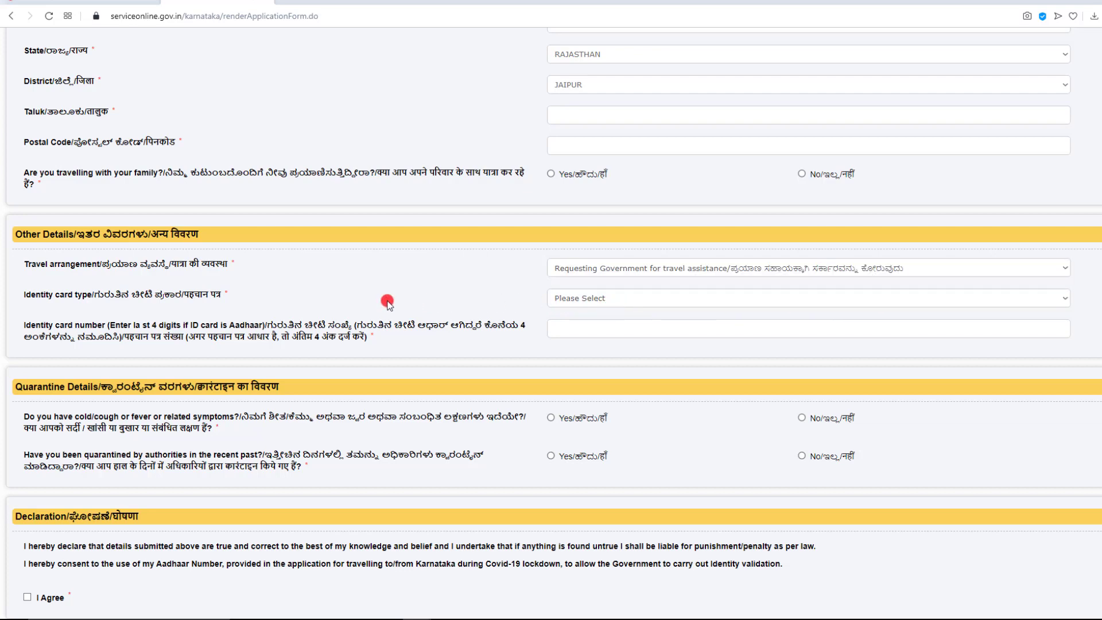
# - Set the identity card type to Aadhaar Card and dismiss the resulting message
pyautogui.click(575, 303)
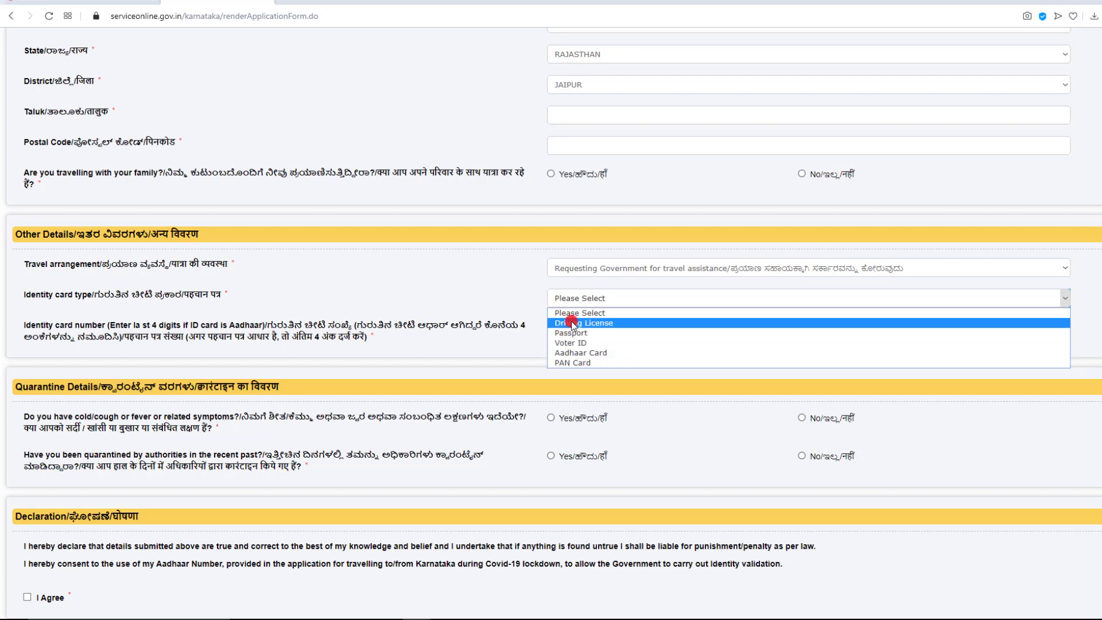
pyautogui.click(578, 354)
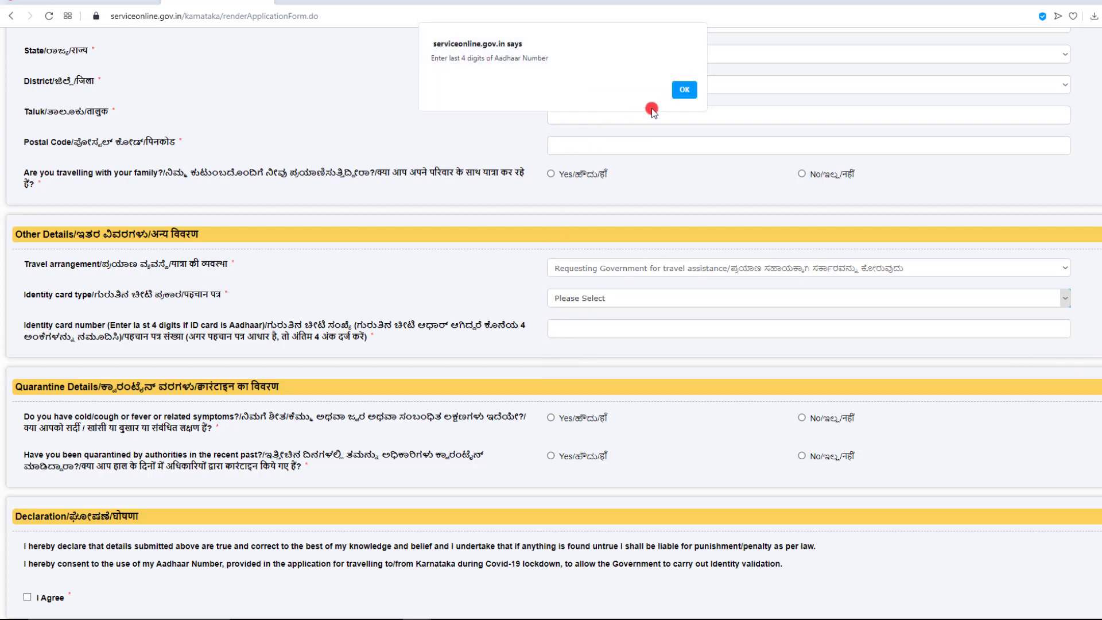
pyautogui.click(684, 91)
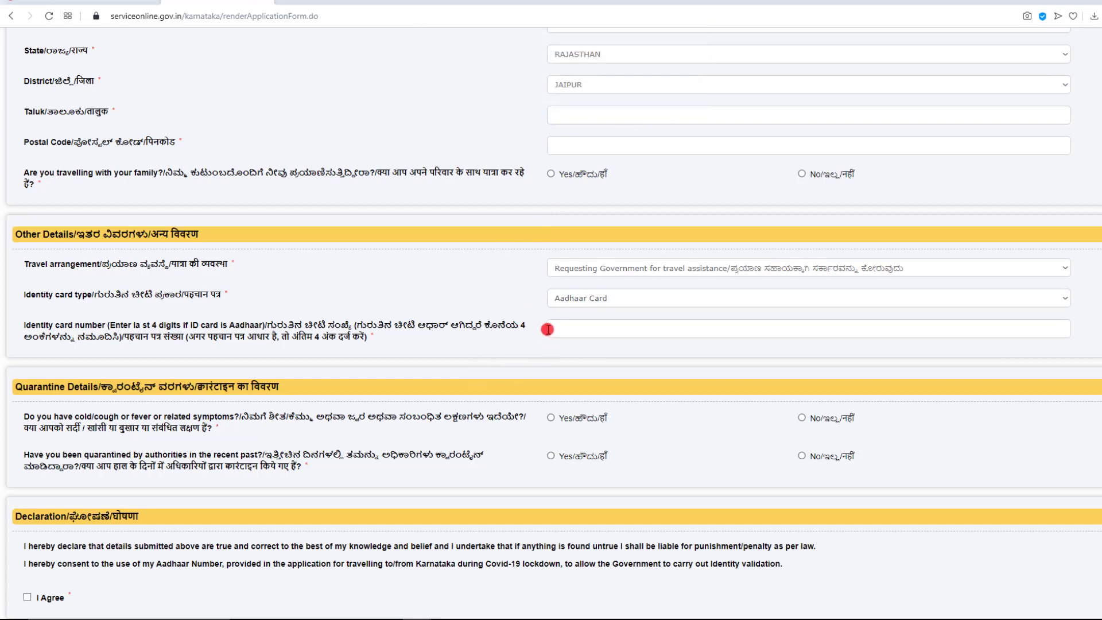
# - Examine the identity card number field and the Yes and No options of both quarantine questions
pyautogui.moveTo(543, 316)
pyautogui.mouseDown()
pyautogui.moveTo(570, 337)
pyautogui.moveTo(785, 343)
pyautogui.mouseUp()
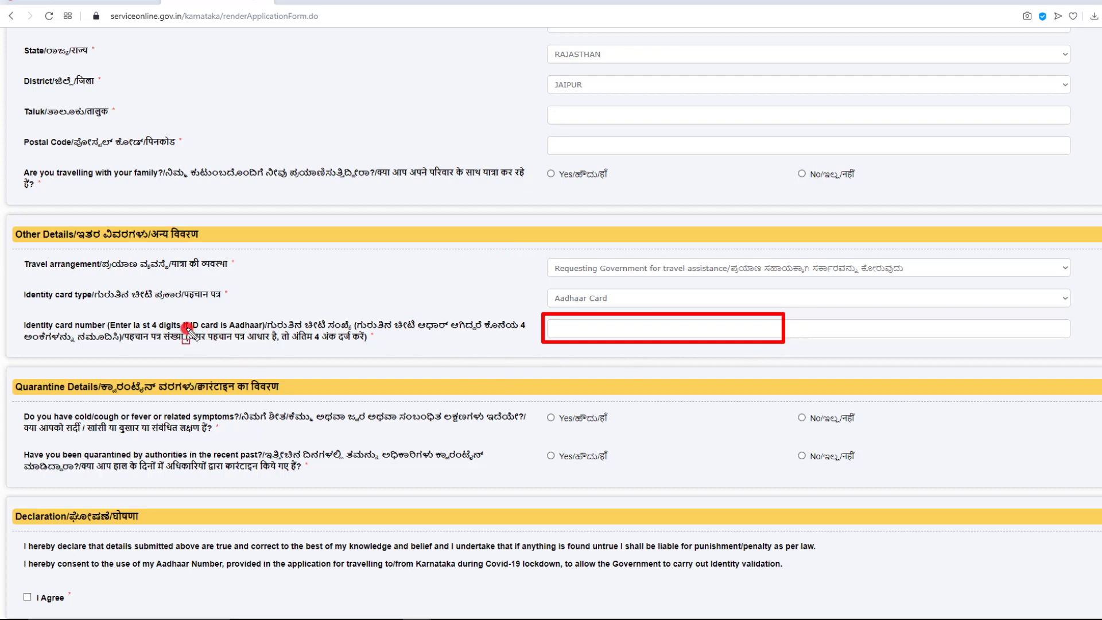
pyautogui.moveTo(187, 328)
pyautogui.mouseDown()
pyautogui.moveTo(221, 344)
pyautogui.moveTo(371, 346)
pyautogui.mouseUp()
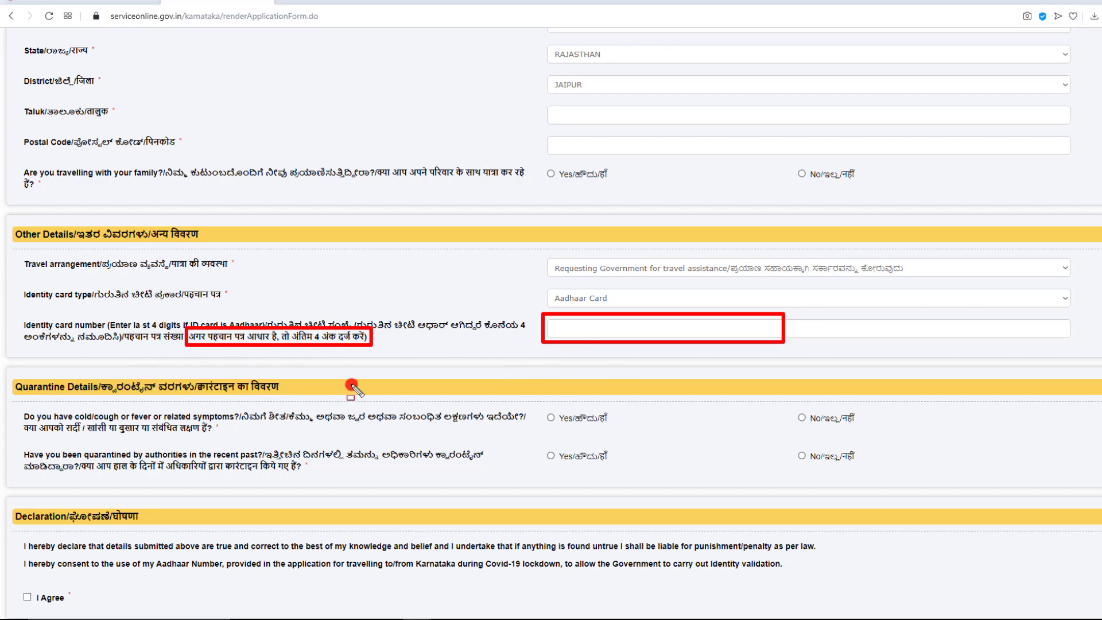
pyautogui.moveTo(426, 377); pyautogui.dragTo(433, 382)
pyautogui.moveTo(20, 418)
pyautogui.mouseDown()
pyautogui.moveTo(62, 439)
pyautogui.moveTo(216, 438)
pyautogui.mouseUp()
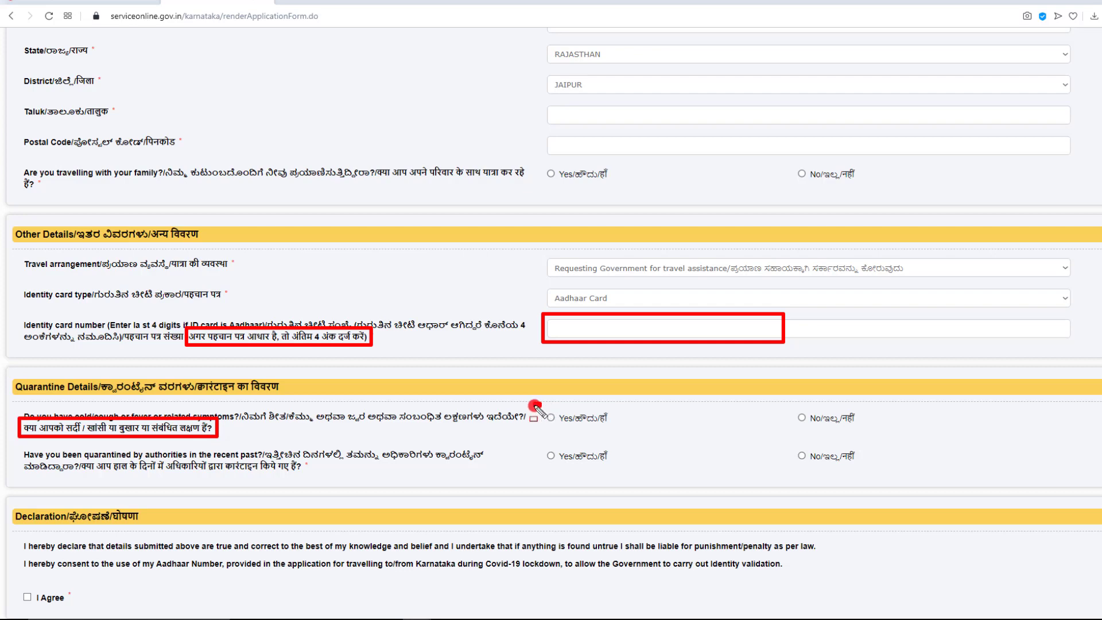
pyautogui.moveTo(539, 404); pyautogui.dragTo(615, 426)
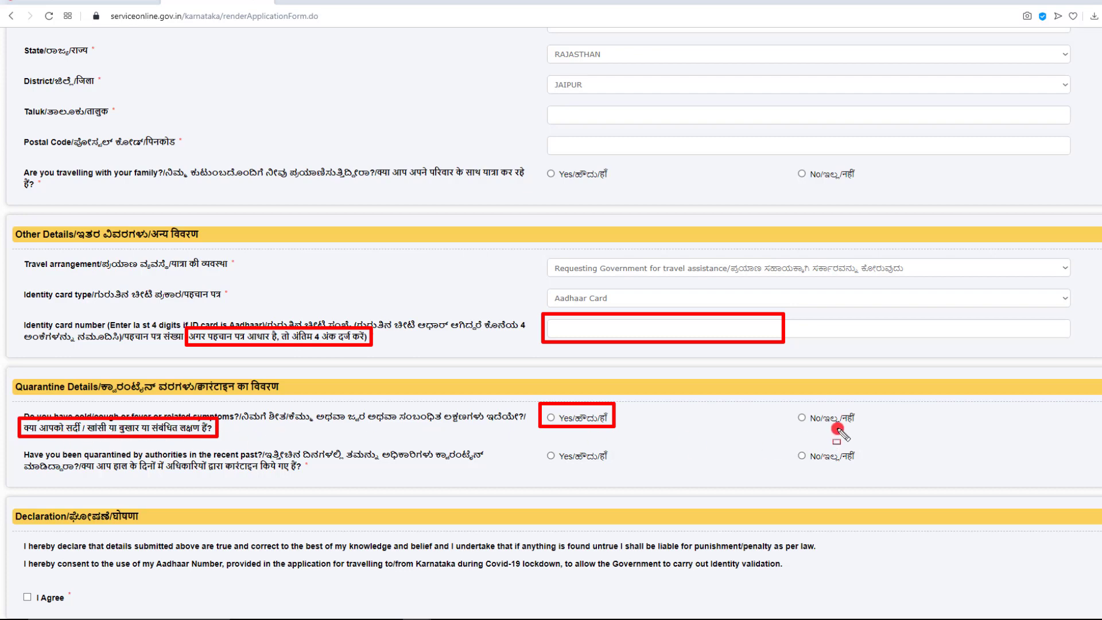
pyautogui.moveTo(790, 402)
pyautogui.mouseDown()
pyautogui.moveTo(818, 425)
pyautogui.moveTo(862, 435)
pyautogui.mouseUp()
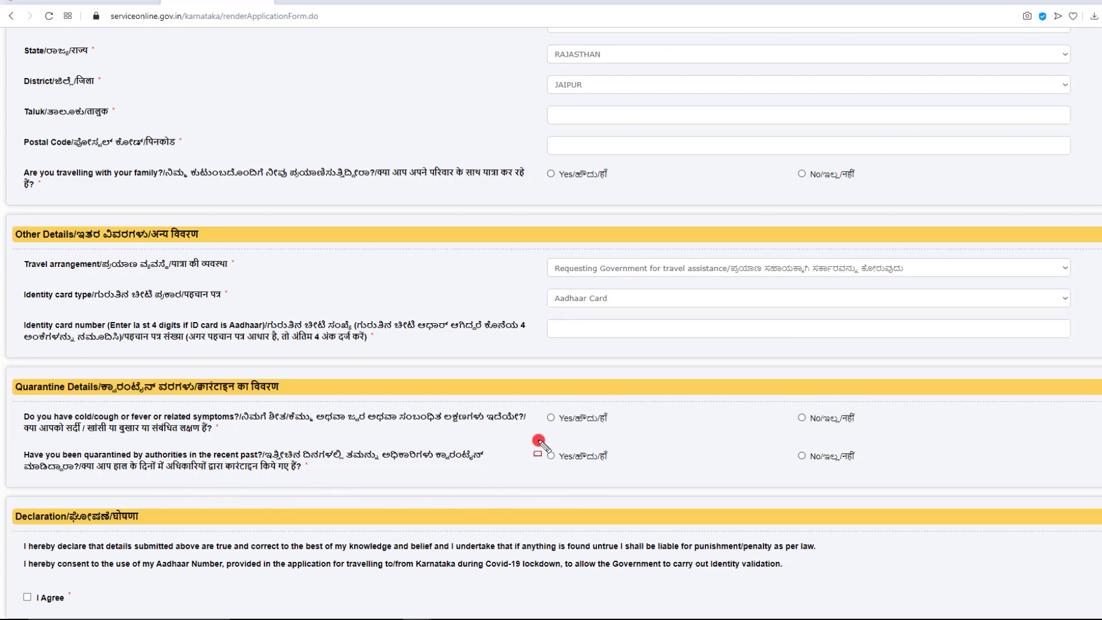
pyautogui.moveTo(539, 440)
pyautogui.mouseDown()
pyautogui.moveTo(560, 459)
pyautogui.moveTo(617, 468)
pyautogui.mouseUp()
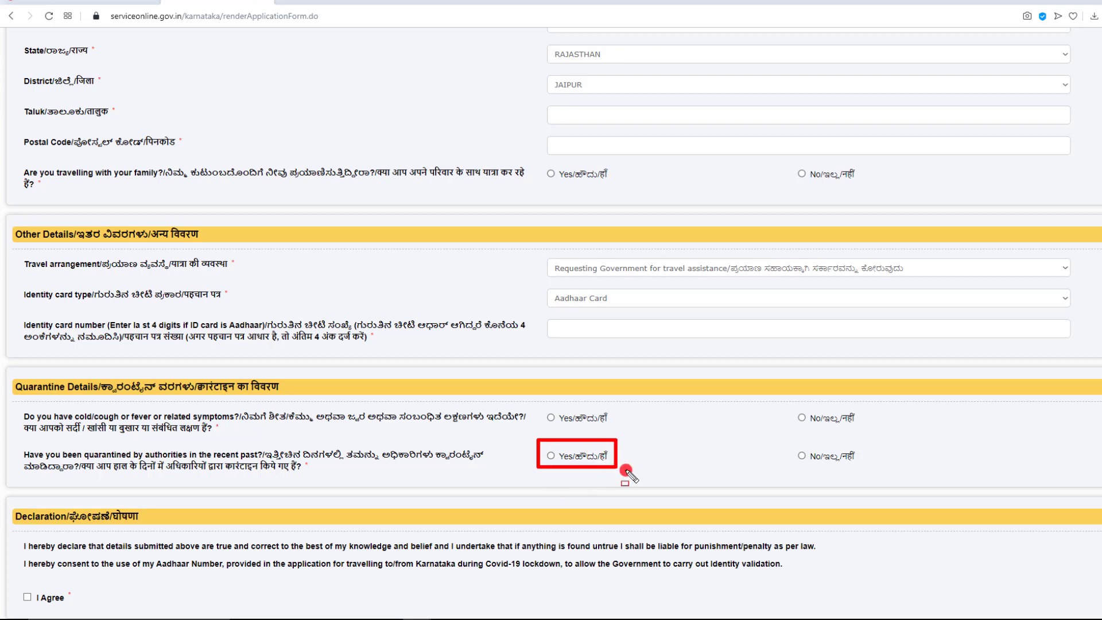
pyautogui.moveTo(794, 441); pyautogui.dragTo(866, 466)
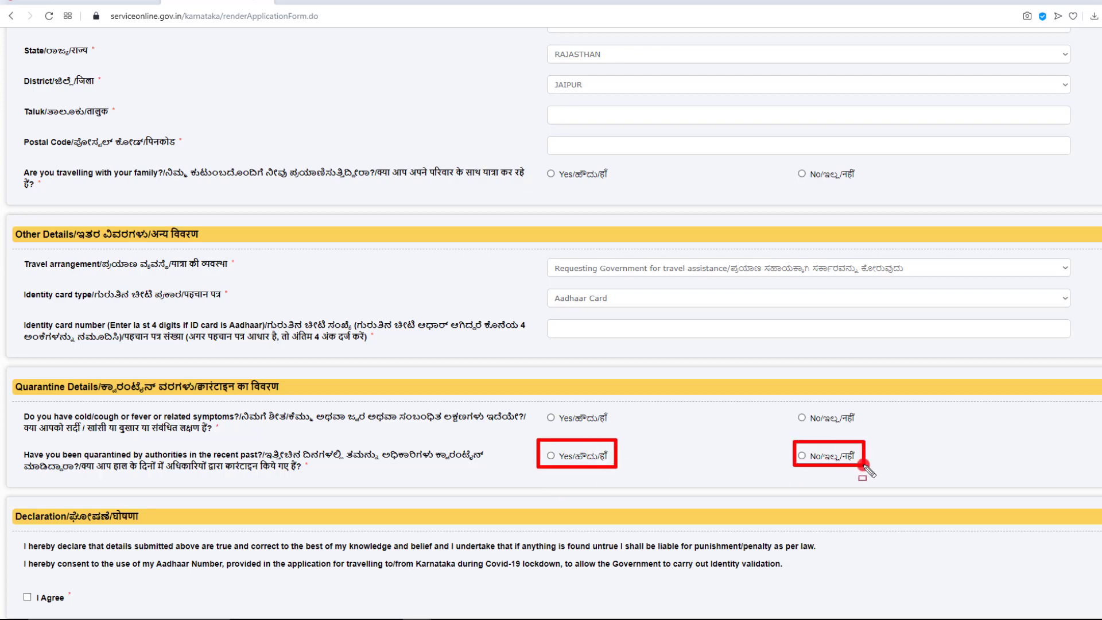
# - Examine the declaration's agreement checkbox, the word verification characters with their entry field, and the form's submit control
pyautogui.scroll(-3, 674, 422)
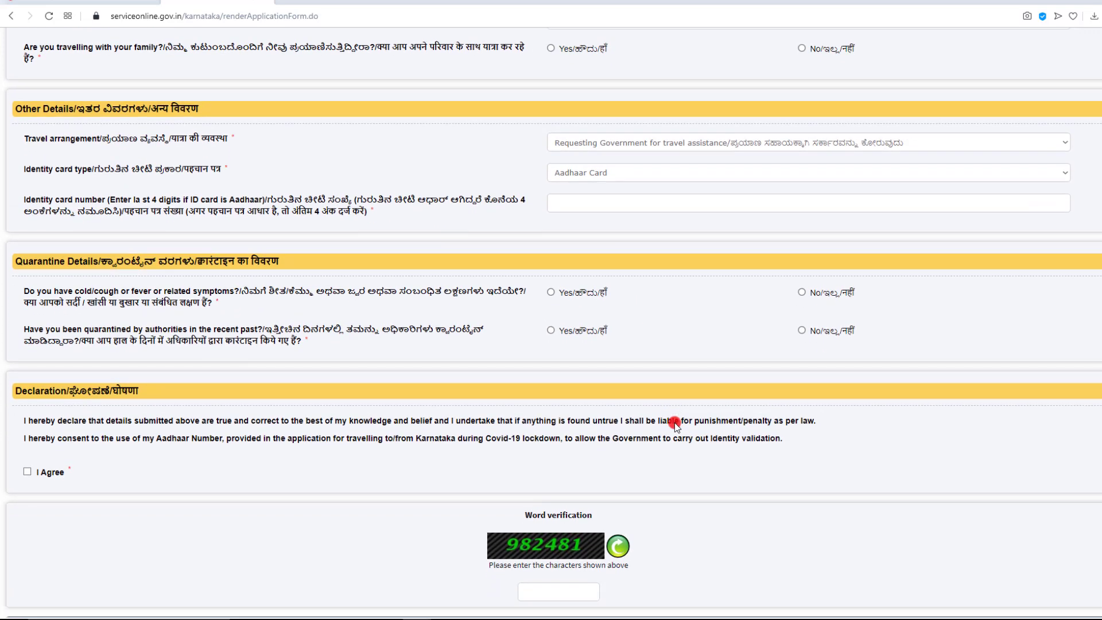
pyautogui.moveTo(14, 424); pyautogui.dragTo(78, 436)
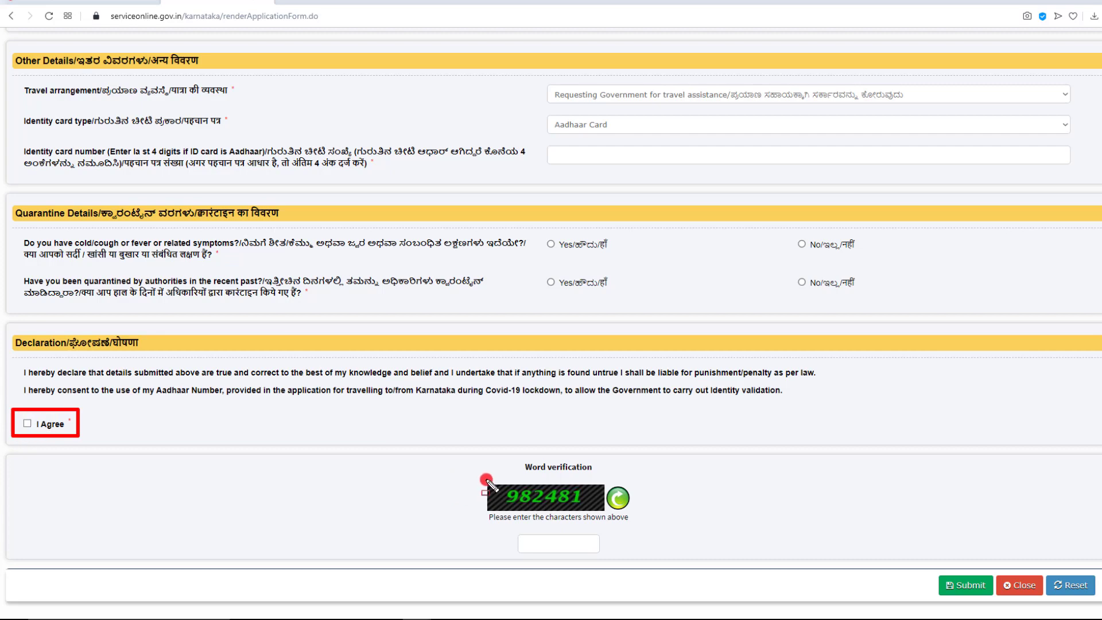
pyautogui.moveTo(478, 480); pyautogui.dragTo(592, 511)
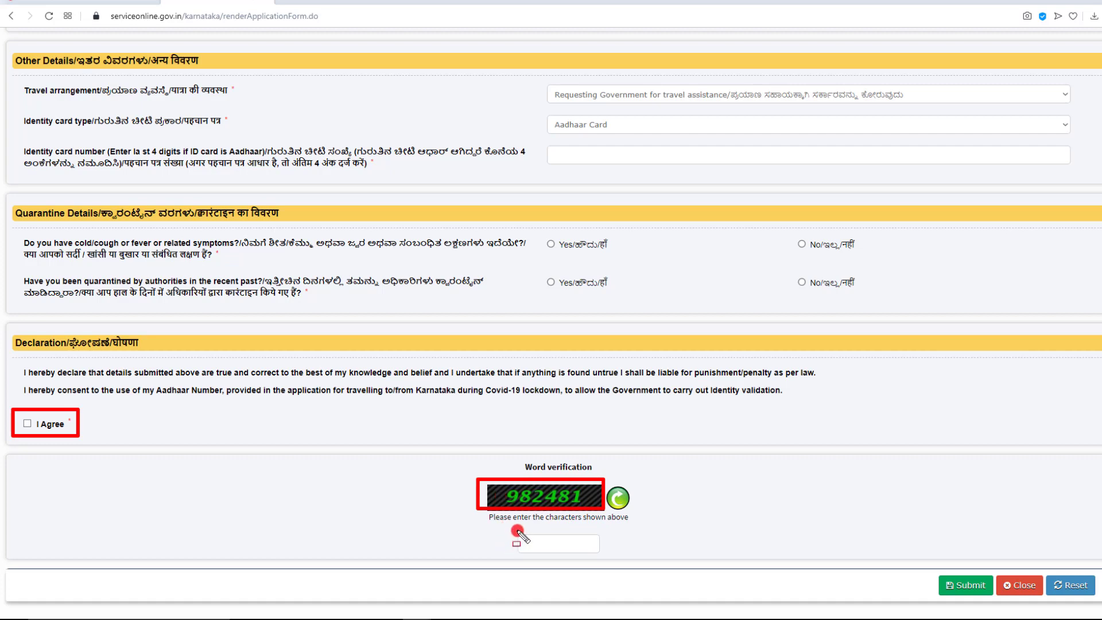
pyautogui.moveTo(517, 530)
pyautogui.mouseDown()
pyautogui.moveTo(529, 546)
pyautogui.moveTo(601, 555)
pyautogui.mouseUp()
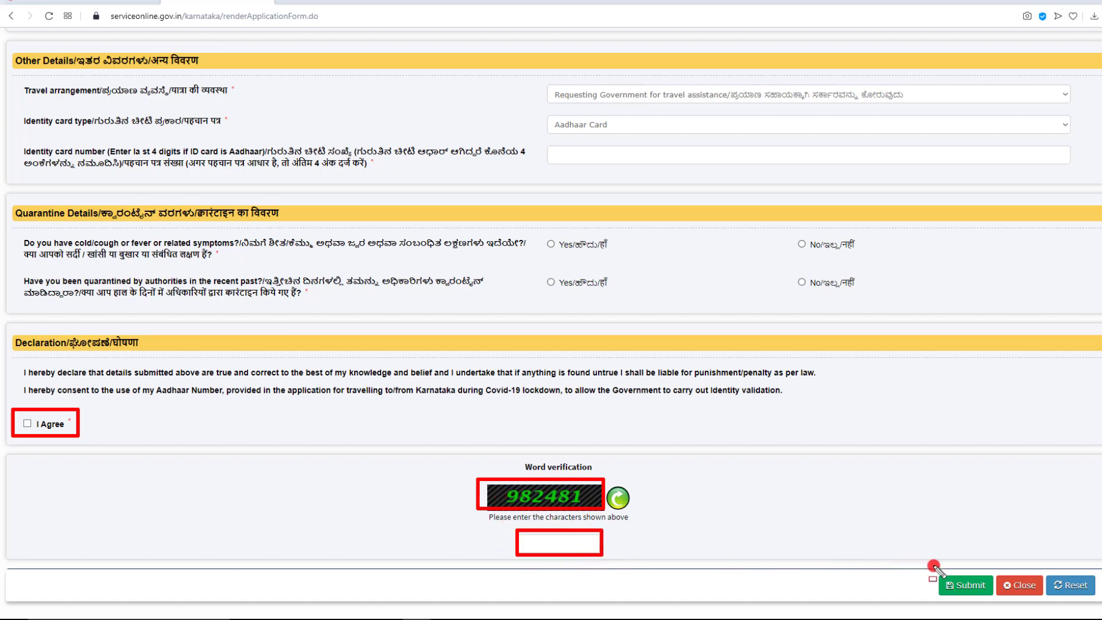
pyautogui.moveTo(942, 571); pyautogui.dragTo(995, 597)
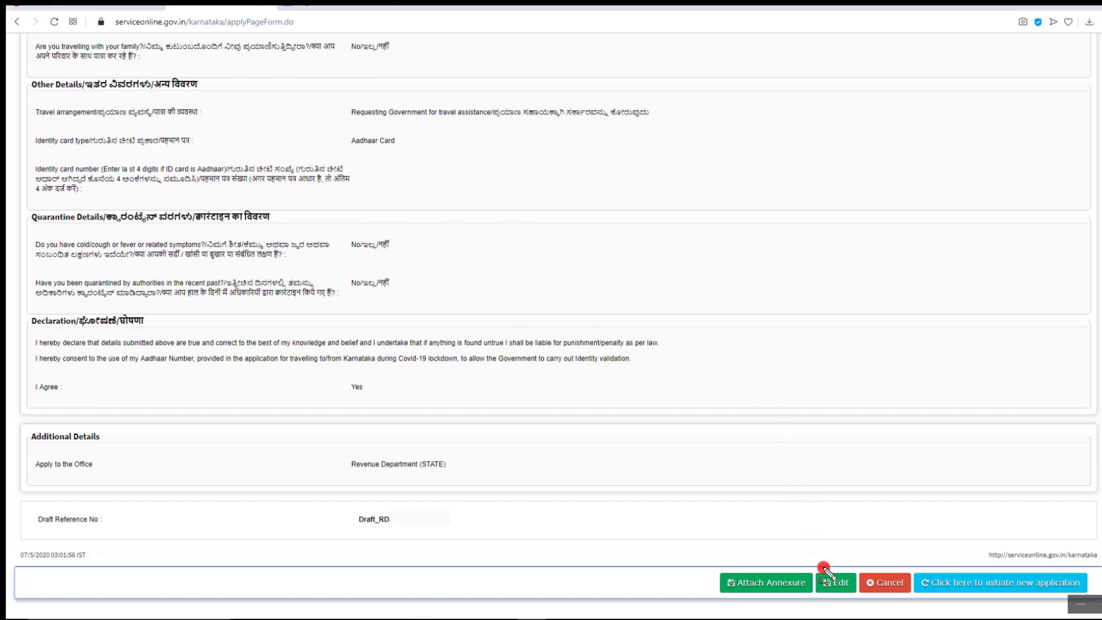
# - Open the enclosure attachment page for the drafted application
pyautogui.moveTo(816, 567)
pyautogui.mouseDown()
pyautogui.moveTo(841, 600)
pyautogui.moveTo(851, 597)
pyautogui.mouseUp()
pyautogui.moveTo(714, 568)
pyautogui.mouseDown()
pyautogui.moveTo(784, 603)
pyautogui.moveTo(829, 604)
pyautogui.mouseUp()
pyautogui.click(772, 583)
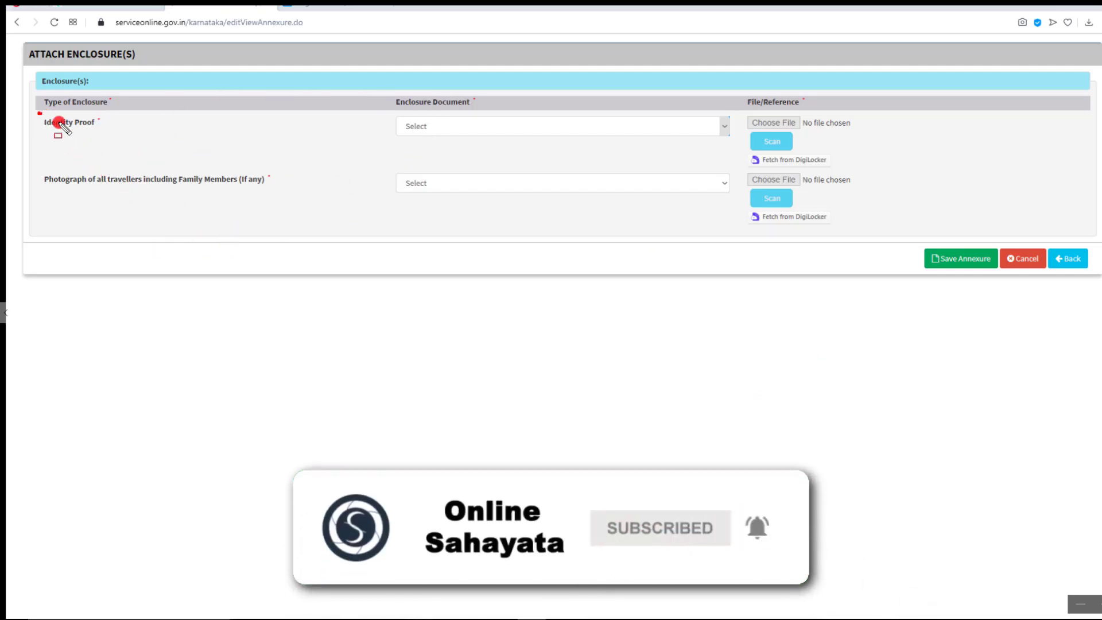
# - Set the enclosure document for the identity proof to Aadhaar card
pyautogui.moveTo(39, 113); pyautogui.dragTo(102, 131)
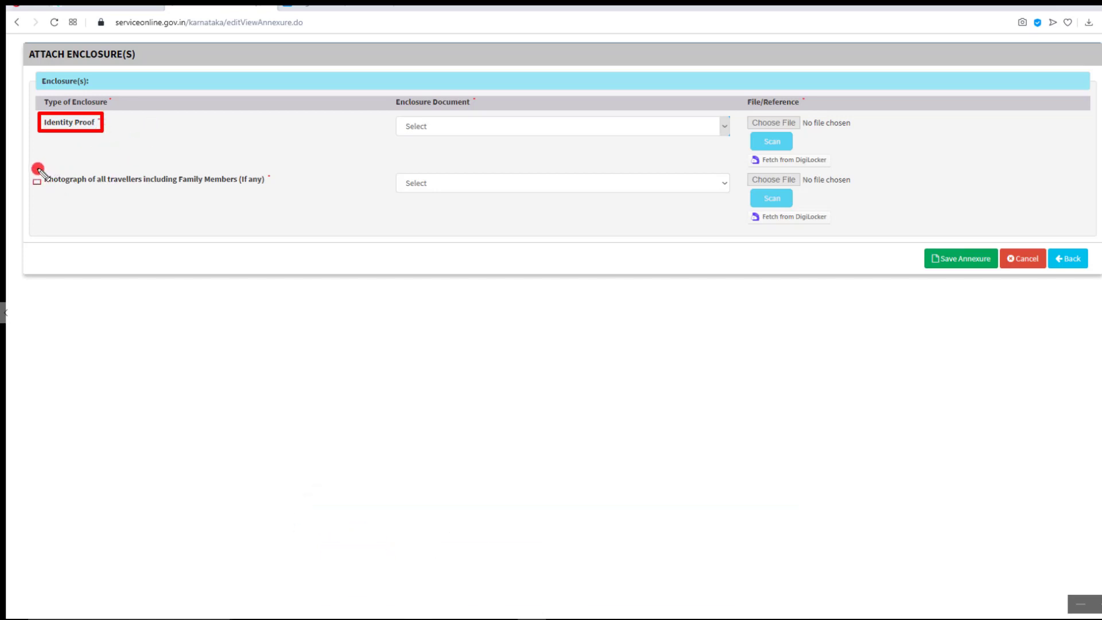
pyautogui.moveTo(38, 169)
pyautogui.mouseDown()
pyautogui.moveTo(58, 190)
pyautogui.moveTo(273, 190)
pyautogui.mouseUp()
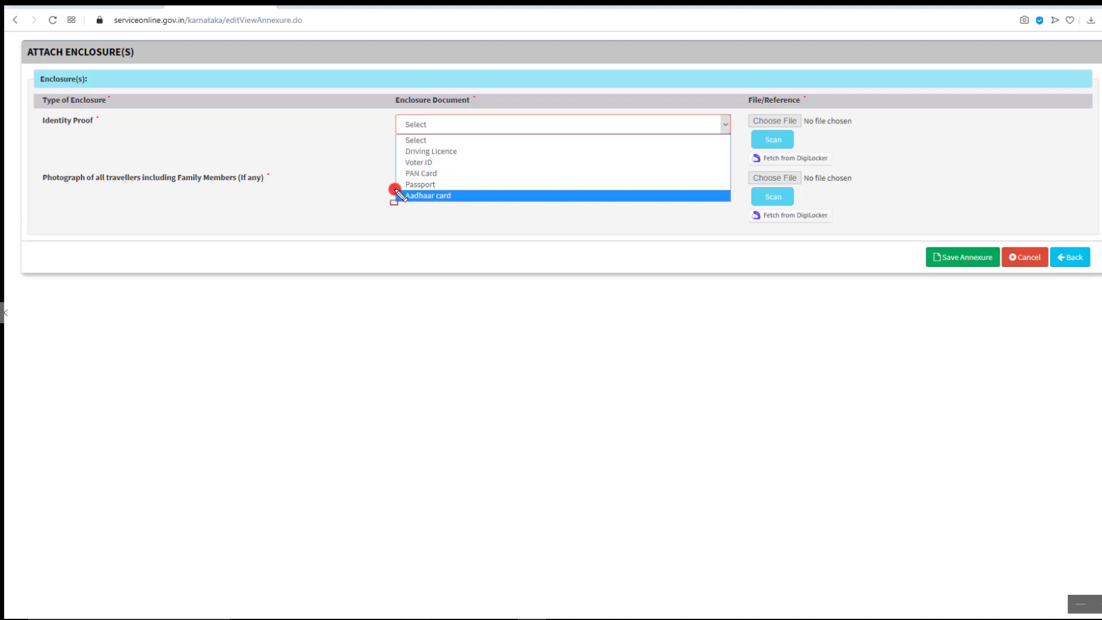
pyautogui.moveTo(394, 190); pyautogui.dragTo(458, 202)
pyautogui.click(453, 196)
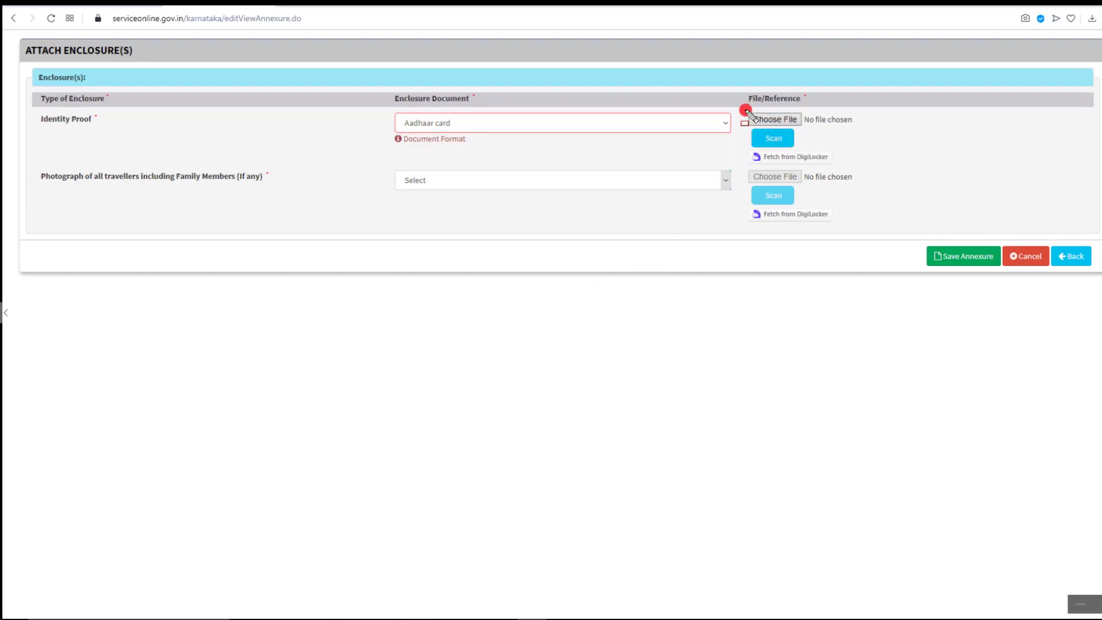
# - Examine the identity proof's file selection and the document type chosen for the travellers' photograph
pyautogui.moveTo(745, 110); pyautogui.dragTo(811, 127)
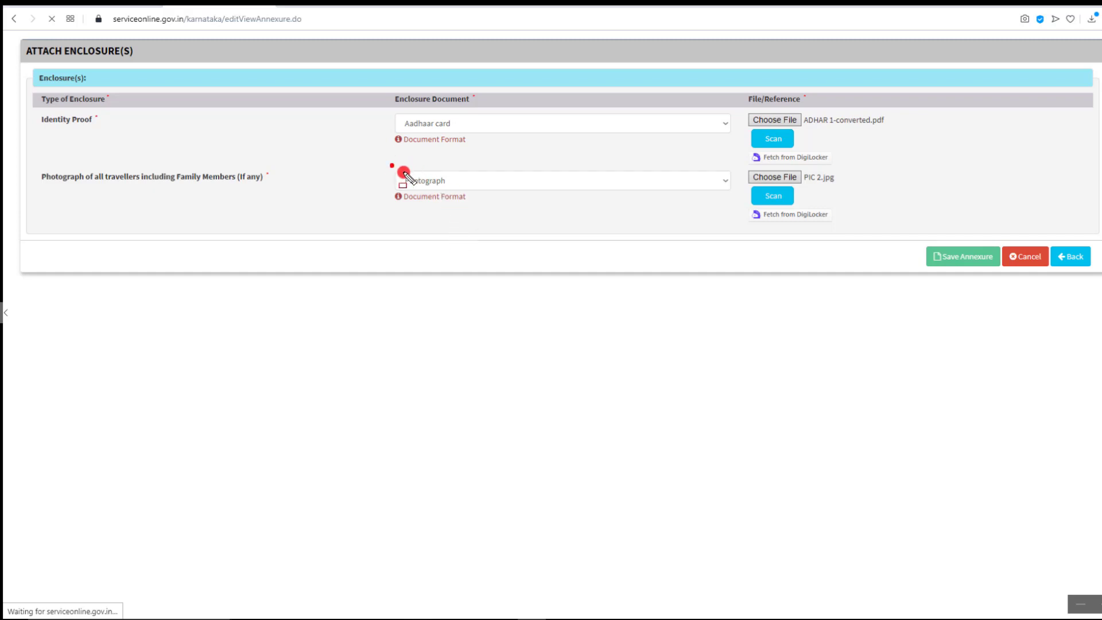
pyautogui.moveTo(392, 165); pyautogui.dragTo(458, 191)
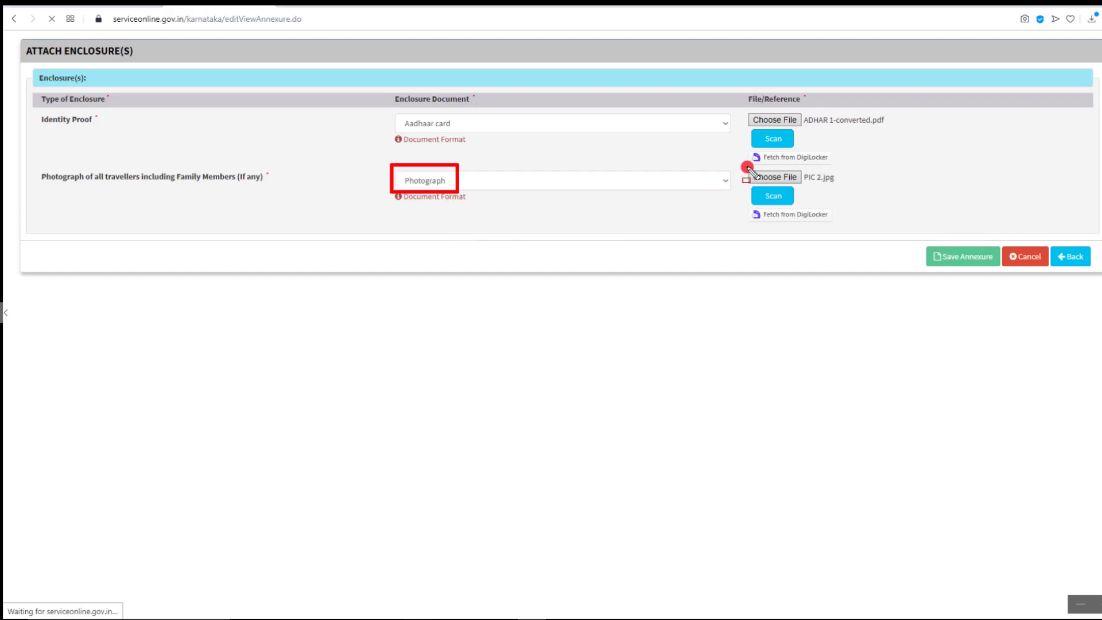
# - Save the annexures for the identity proof and travellers' photograph, and submit the application after checking its annexure list
pyautogui.moveTo(747, 168); pyautogui.dragTo(803, 181)
pyautogui.moveTo(919, 237); pyautogui.dragTo(997, 268)
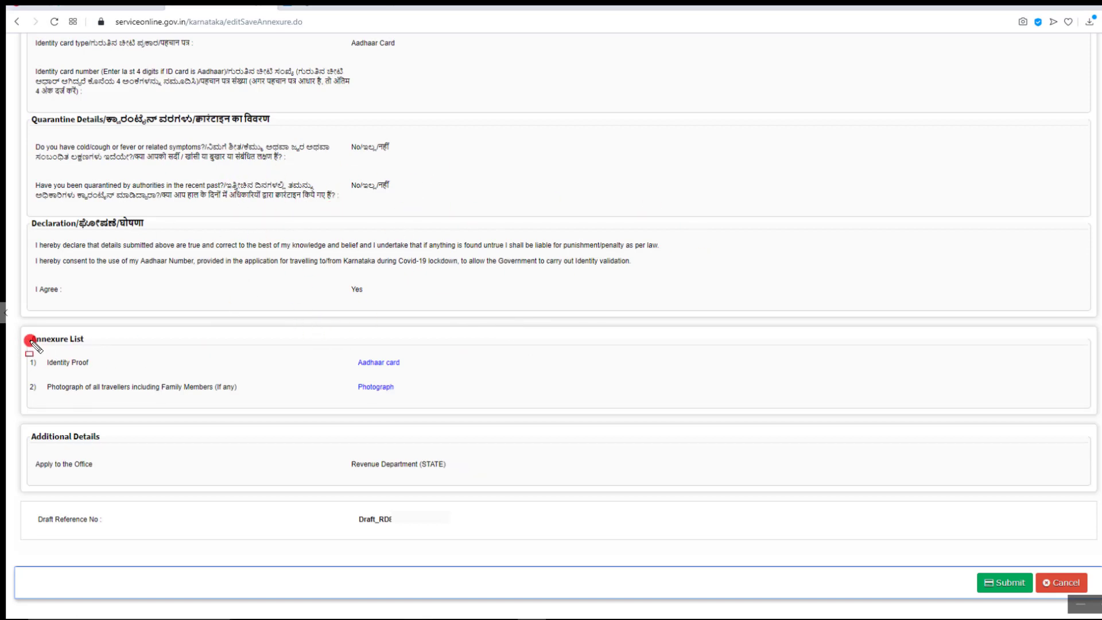
pyautogui.moveTo(24, 328)
pyautogui.mouseDown()
pyautogui.moveTo(79, 354)
pyautogui.moveTo(217, 383)
pyautogui.moveTo(422, 401)
pyautogui.mouseUp()
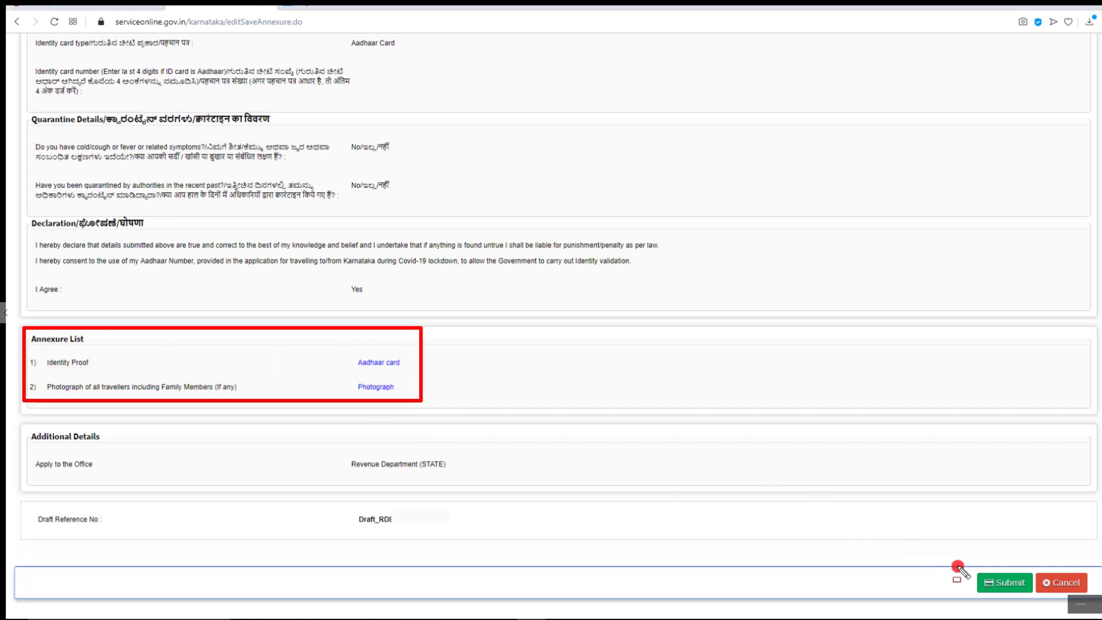
pyautogui.moveTo(970, 568); pyautogui.dragTo(1039, 603)
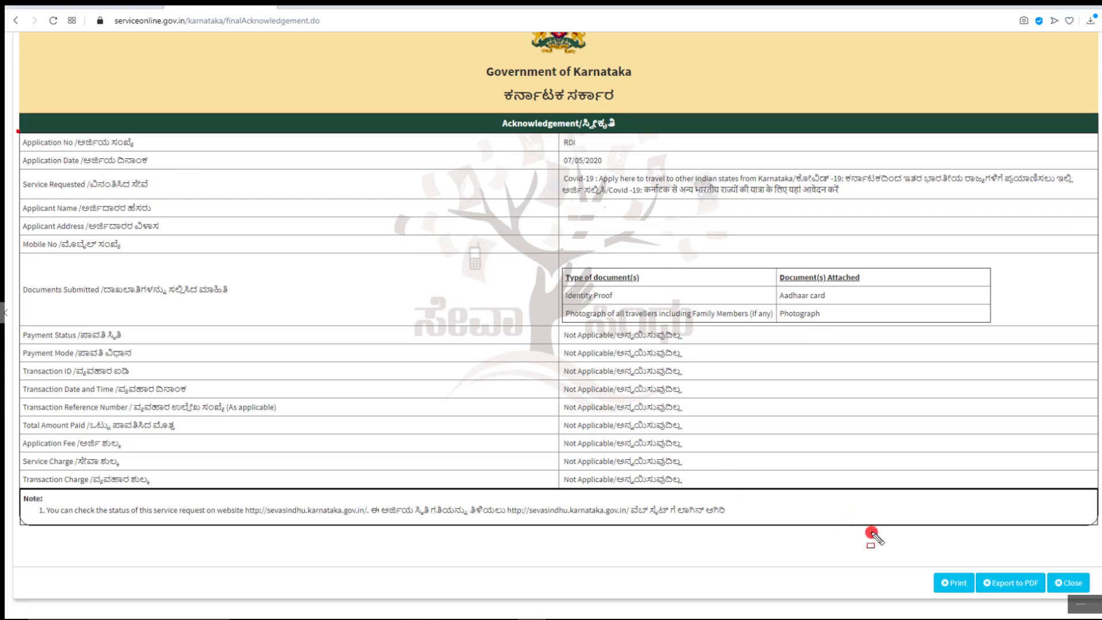
# - Examine the acknowledgement's print and PDF export controls and its application number and application date entries
pyautogui.moveTo(926, 565)
pyautogui.mouseDown()
pyautogui.moveTo(970, 593)
pyautogui.moveTo(1043, 594)
pyautogui.mouseUp()
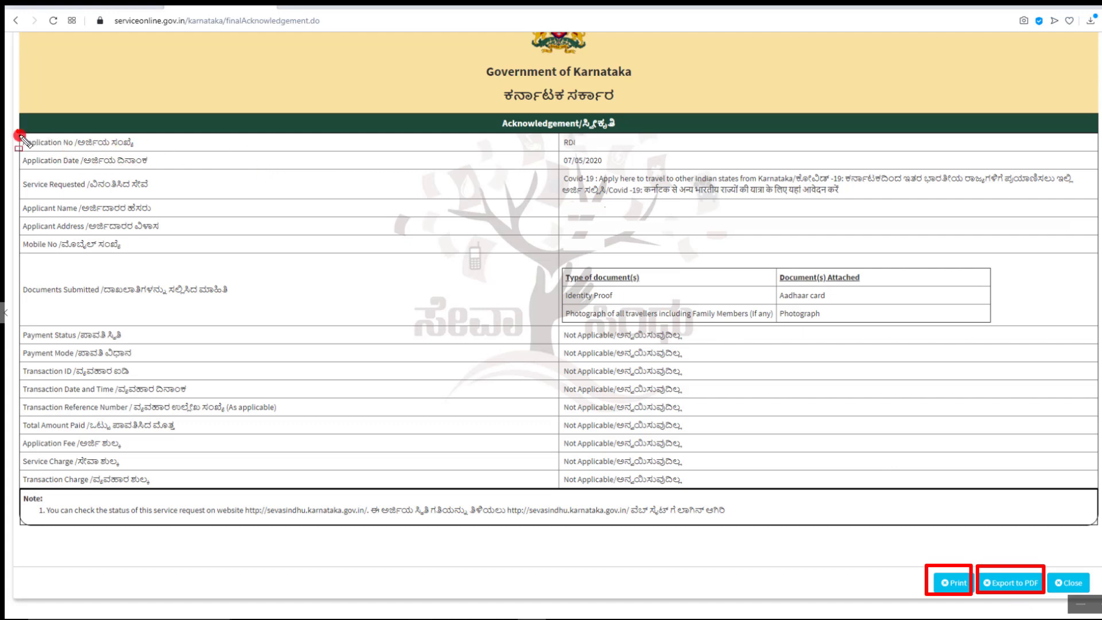
pyautogui.moveTo(17, 134)
pyautogui.mouseDown()
pyautogui.moveTo(46, 151)
pyautogui.moveTo(139, 150)
pyautogui.mouseUp()
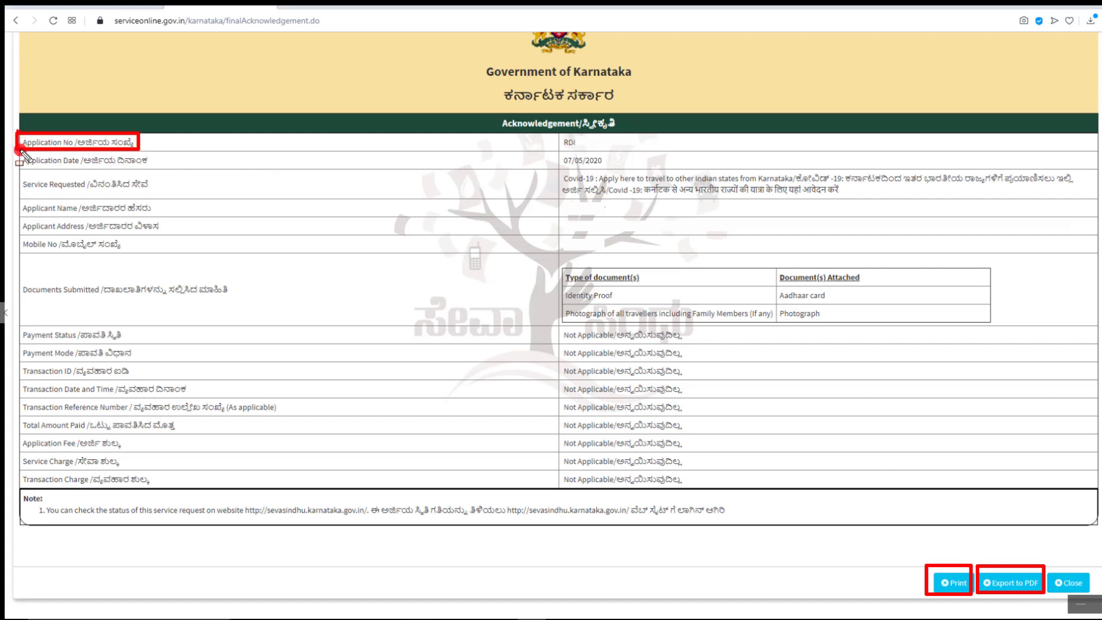
pyautogui.moveTo(19, 152)
pyautogui.mouseDown()
pyautogui.moveTo(60, 167)
pyautogui.moveTo(157, 167)
pyautogui.mouseUp()
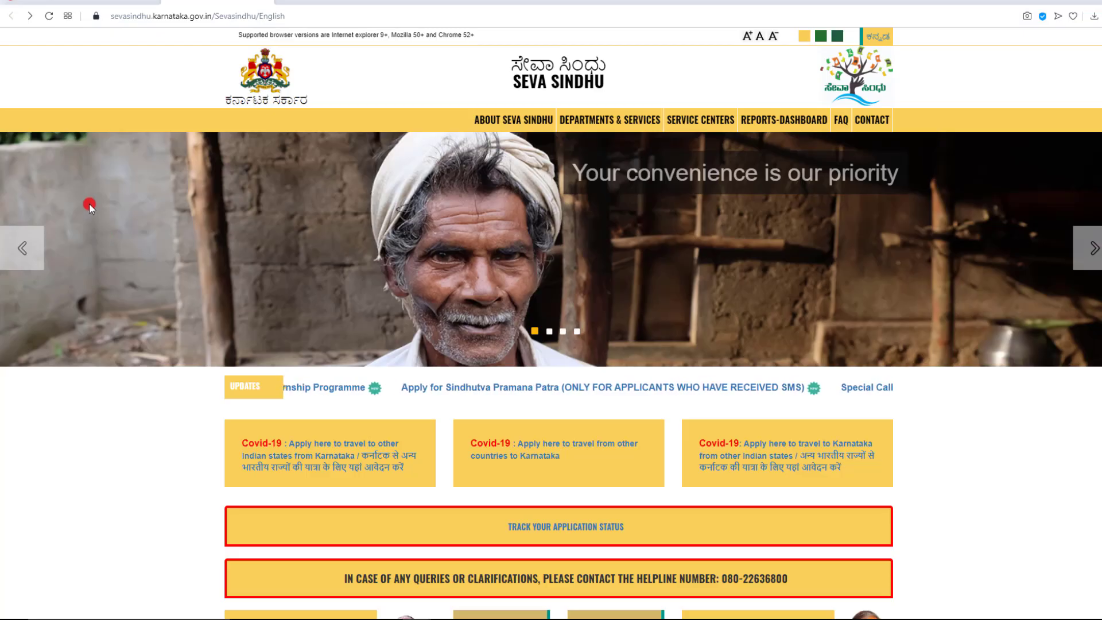
# - Open the application status tracking page from the Seva Sindhu home page
pyautogui.scroll(-3, 91, 208)
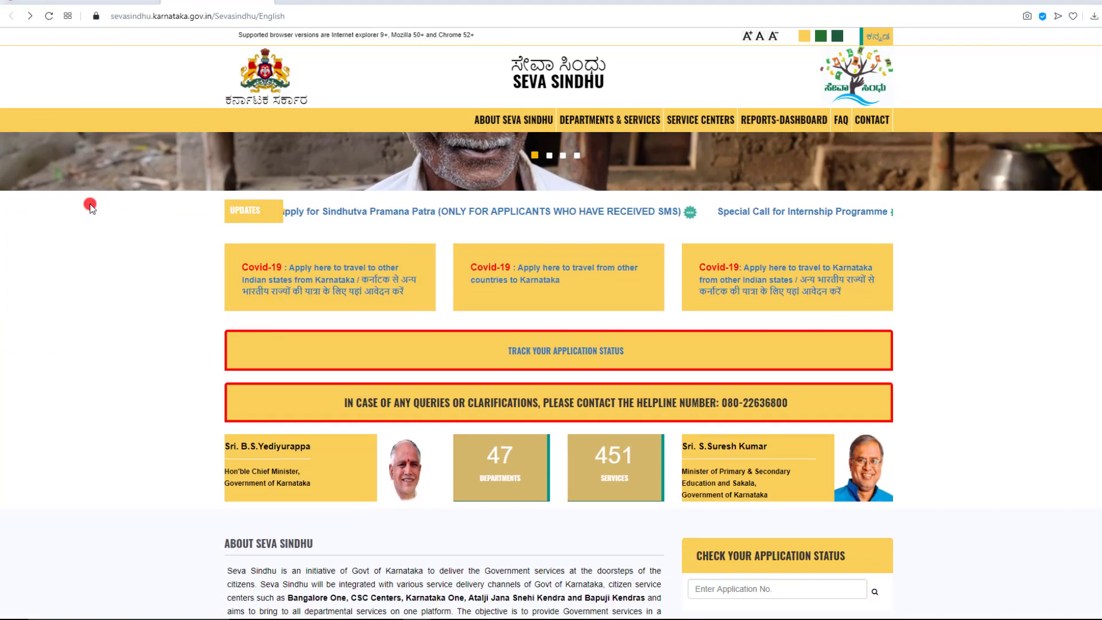
pyautogui.scroll(3, 90, 208)
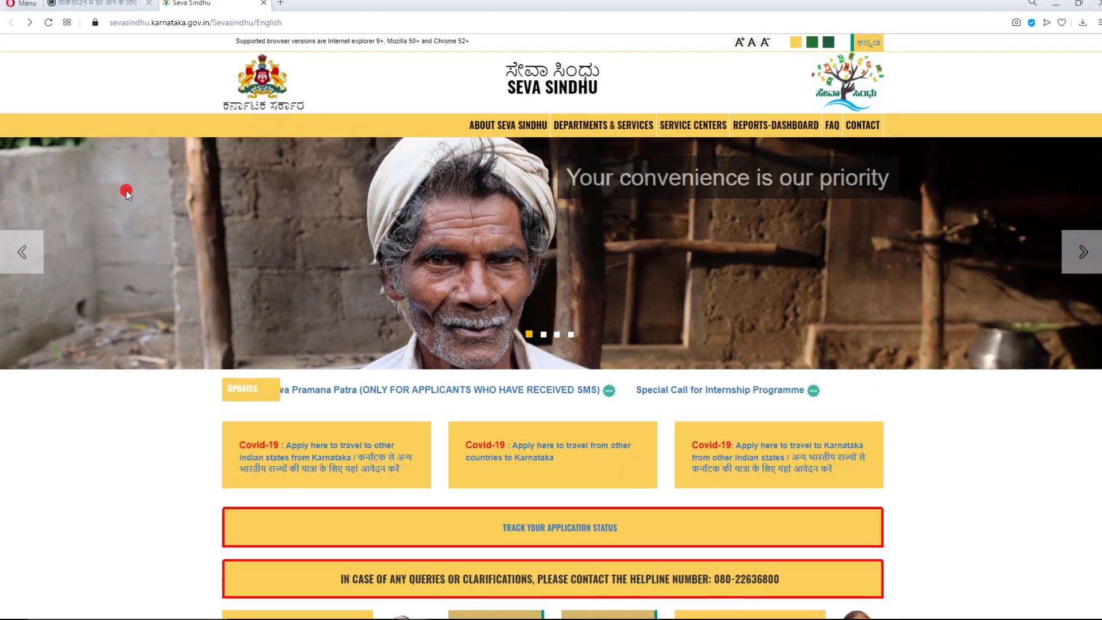
pyautogui.scroll(-3, 125, 195)
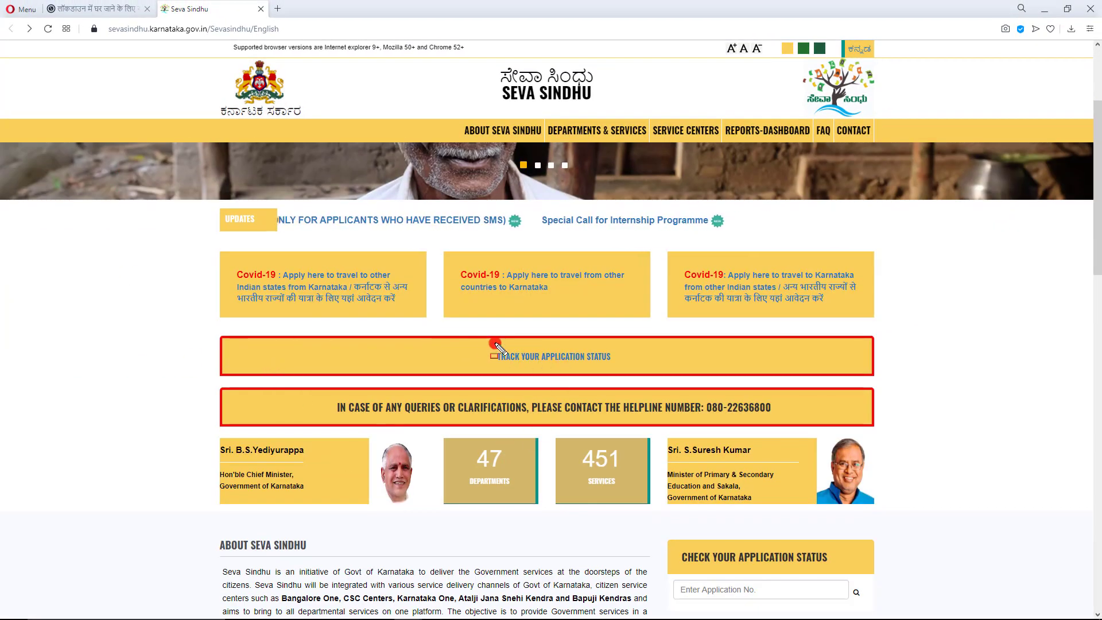
pyautogui.moveTo(482, 338)
pyautogui.mouseDown()
pyautogui.moveTo(574, 376)
pyautogui.moveTo(627, 376)
pyautogui.mouseUp()
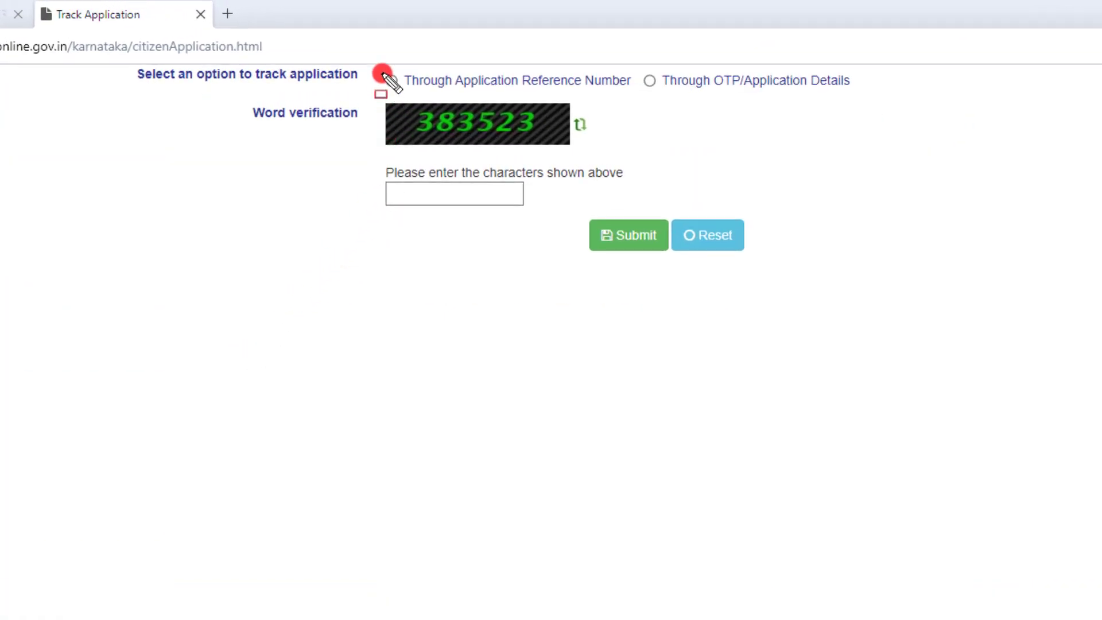
# - Examine the two tracking options, Through Application Reference Number and Through OTP/Application Details
pyautogui.moveTo(384, 64); pyautogui.dragTo(627, 86)
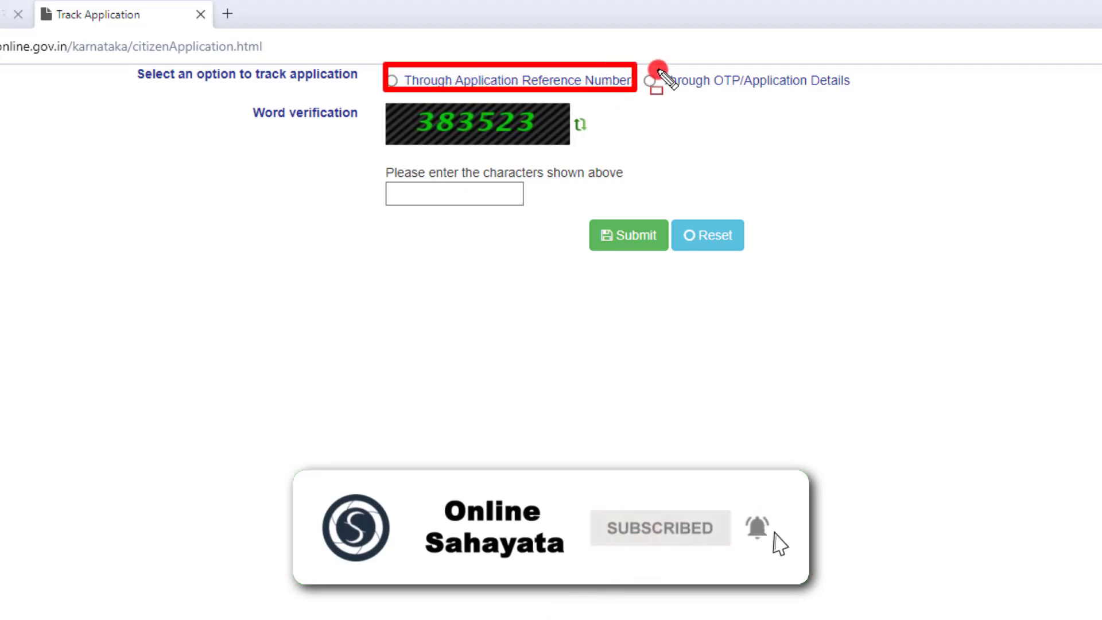
pyautogui.moveTo(642, 65); pyautogui.dragTo(784, 91)
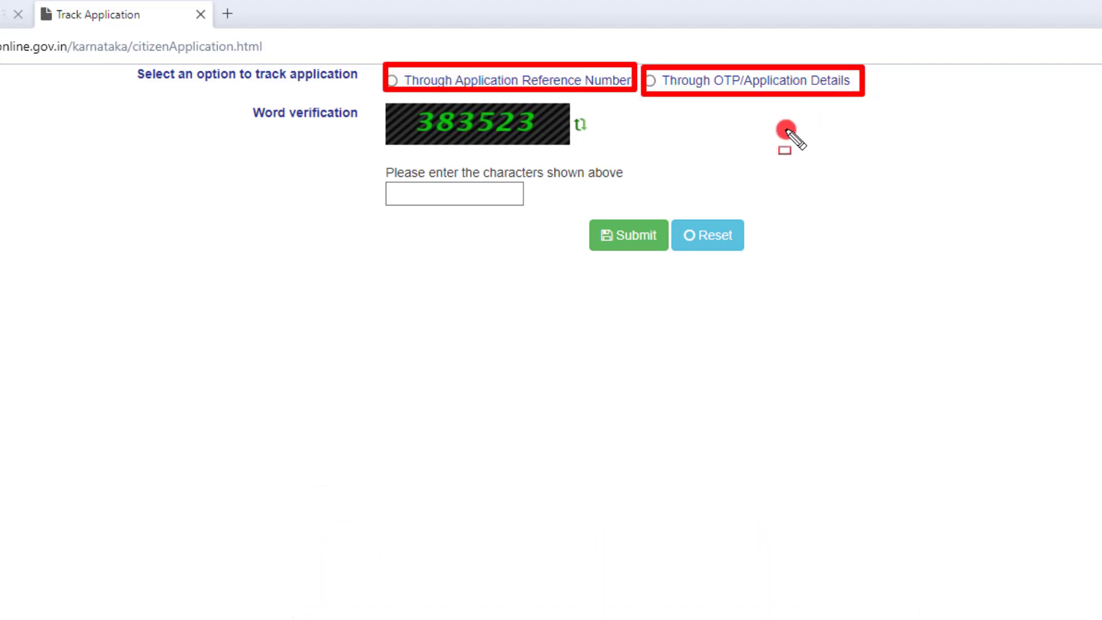
pyautogui.press('Escape')
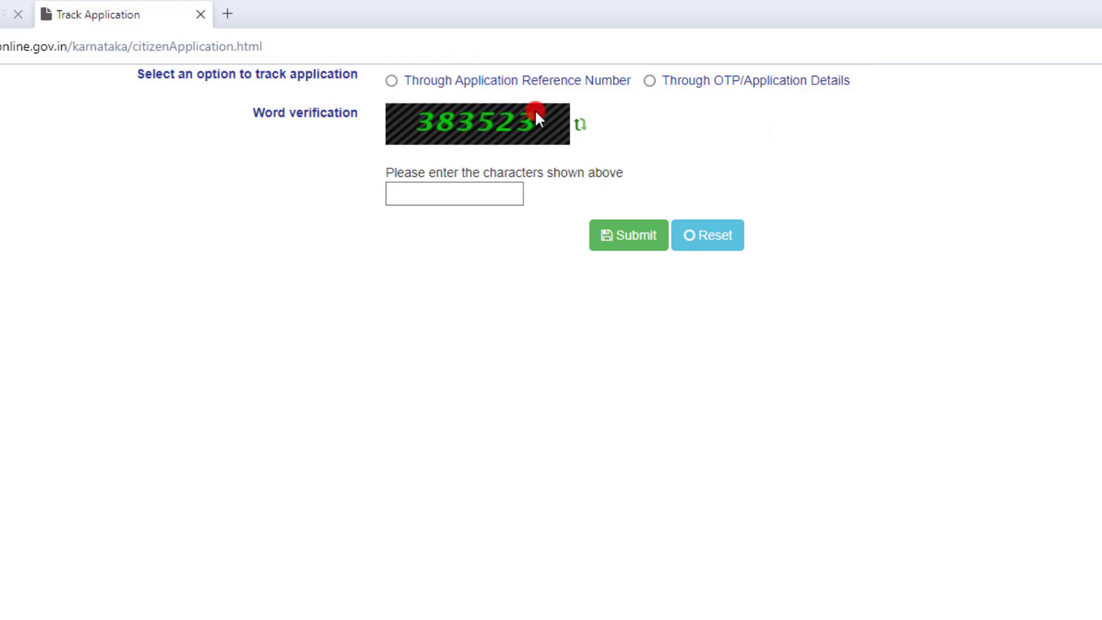
# - Show the Through Application Reference Number option and examine its reference number field, submission date choice, word verification and submit control
pyautogui.click(389, 84)
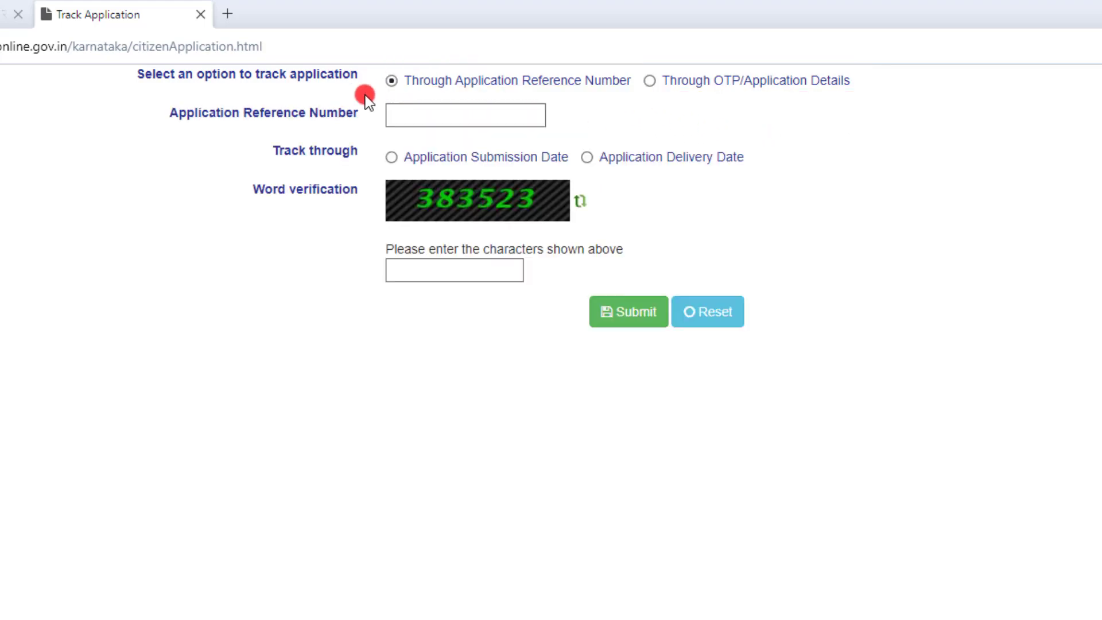
pyautogui.hotkey('ctrl', '2')
pyautogui.moveTo(391, 100); pyautogui.dragTo(569, 133)
pyautogui.moveTo(387, 145); pyautogui.dragTo(572, 163)
pyautogui.moveTo(402, 181); pyautogui.dragTo(547, 212)
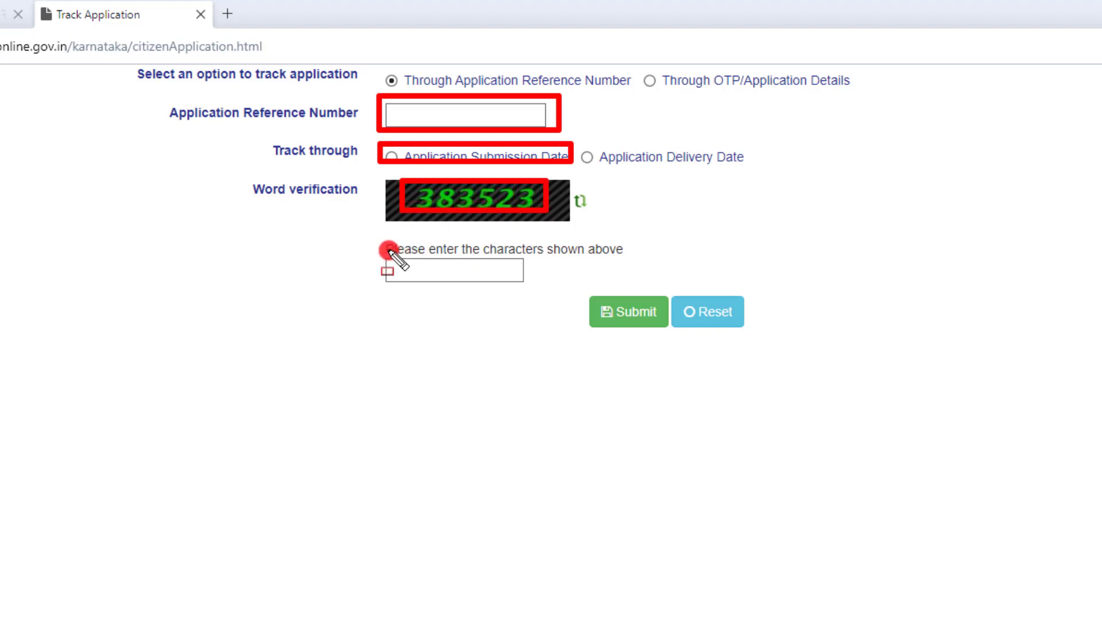
pyautogui.moveTo(386, 249); pyautogui.dragTo(516, 285)
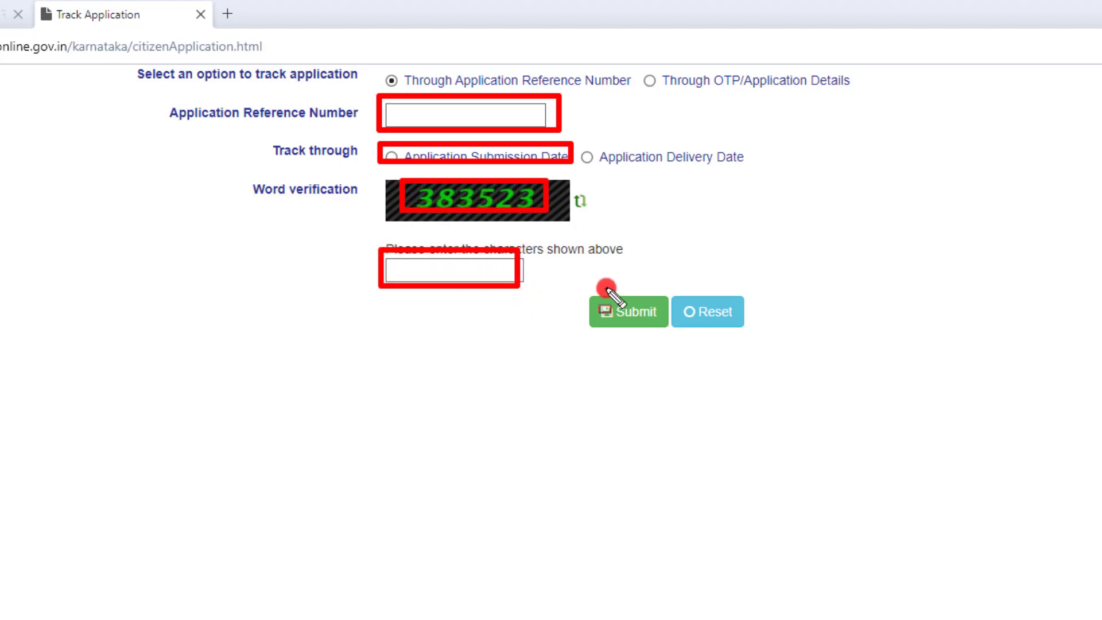
pyautogui.moveTo(583, 276); pyautogui.dragTo(661, 337)
pyautogui.press('Escape')
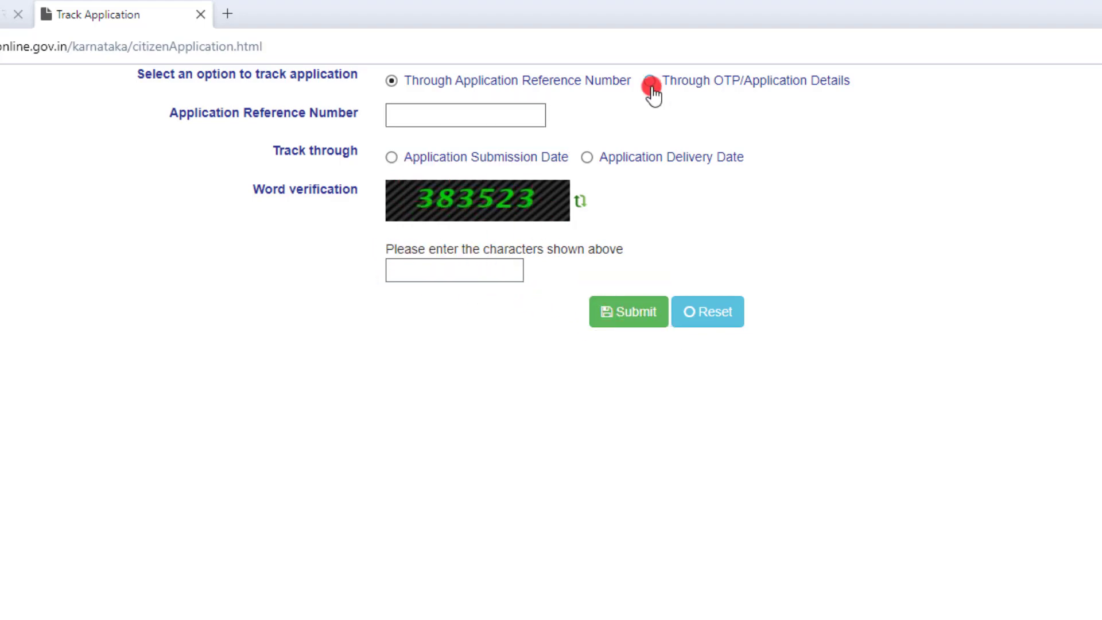
# - Set tracking to Through OTP/Application Details for the service "Covid-19: Apply here to travel to Karnataka from other Indian states"
pyautogui.click(648, 80)
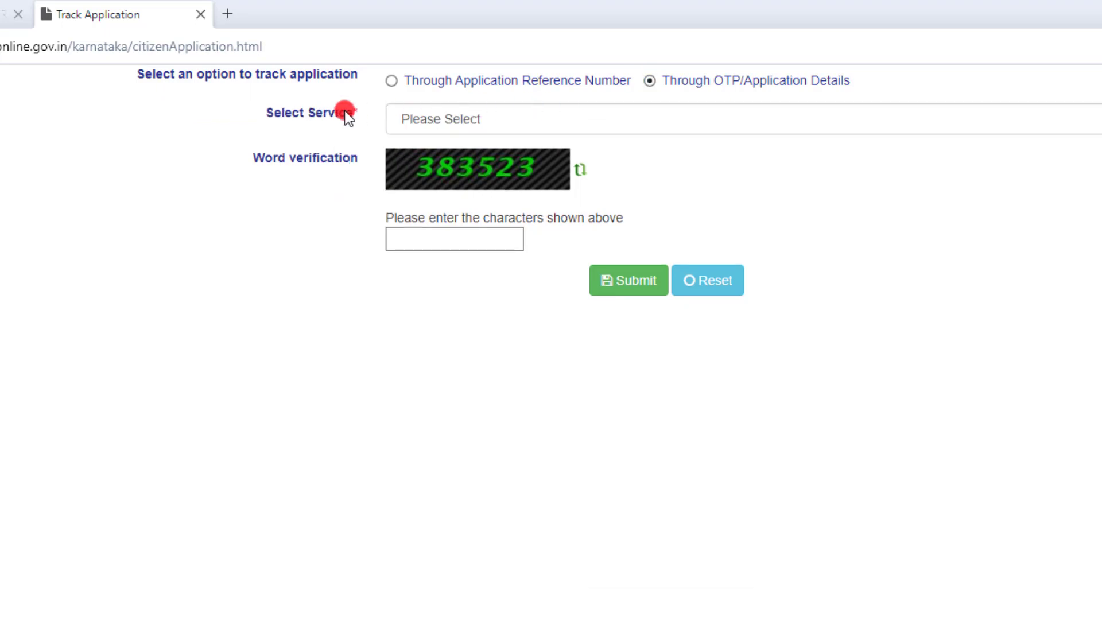
pyautogui.click(437, 119)
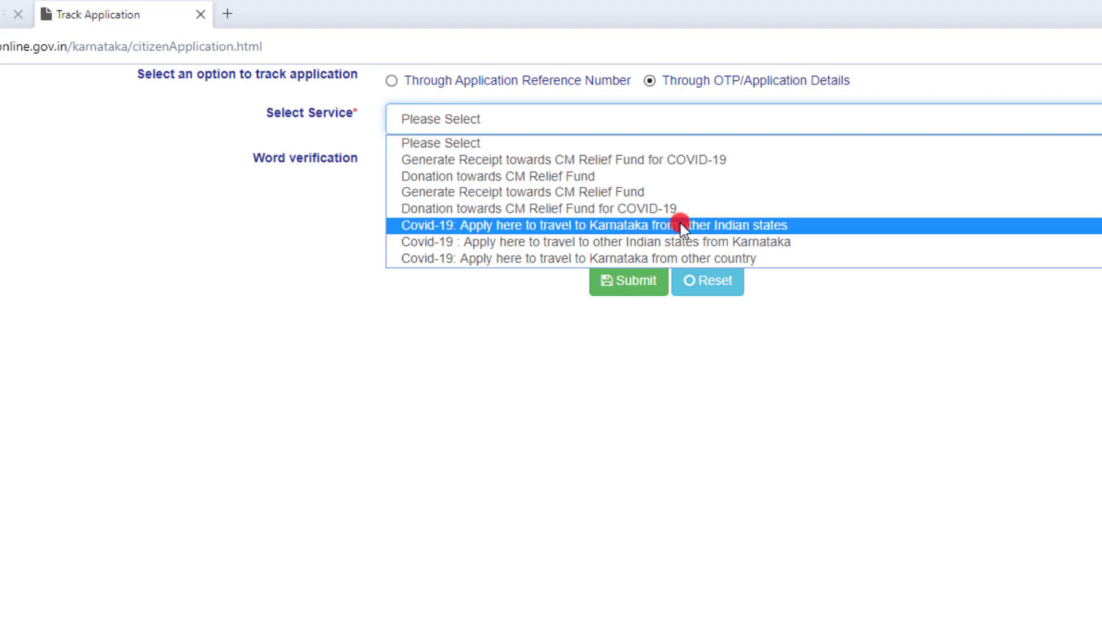
pyautogui.click(636, 227)
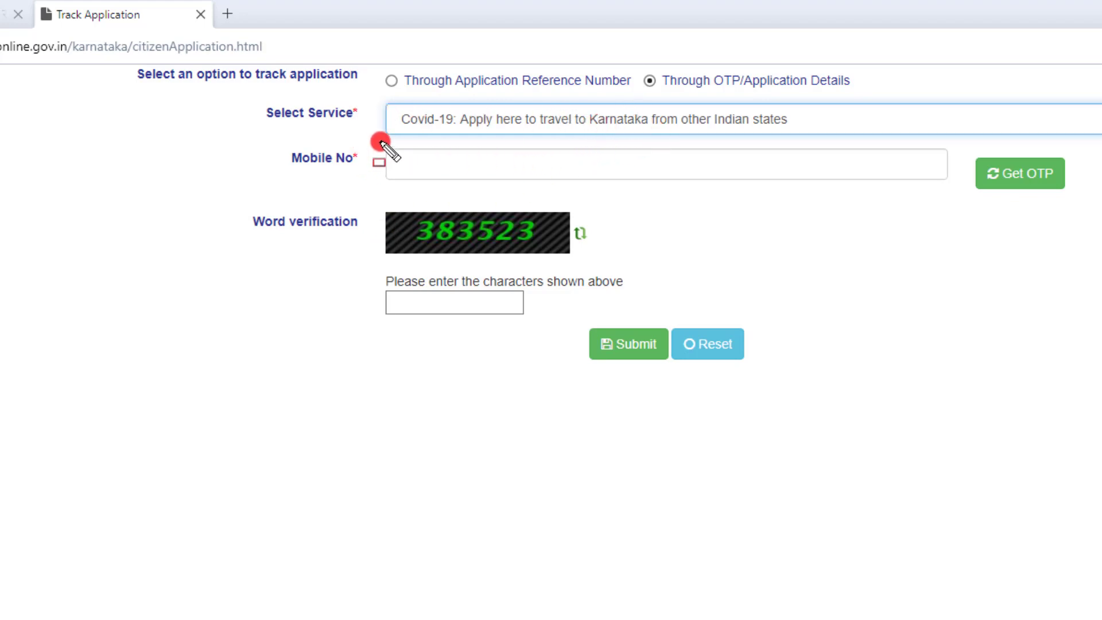
# - Examine the mobile number field, the OTP request control, the word verification with its entry field, and the submit control
pyautogui.moveTo(379, 140)
pyautogui.mouseDown()
pyautogui.moveTo(410, 167)
pyautogui.moveTo(482, 178)
pyautogui.moveTo(823, 180)
pyautogui.mouseUp()
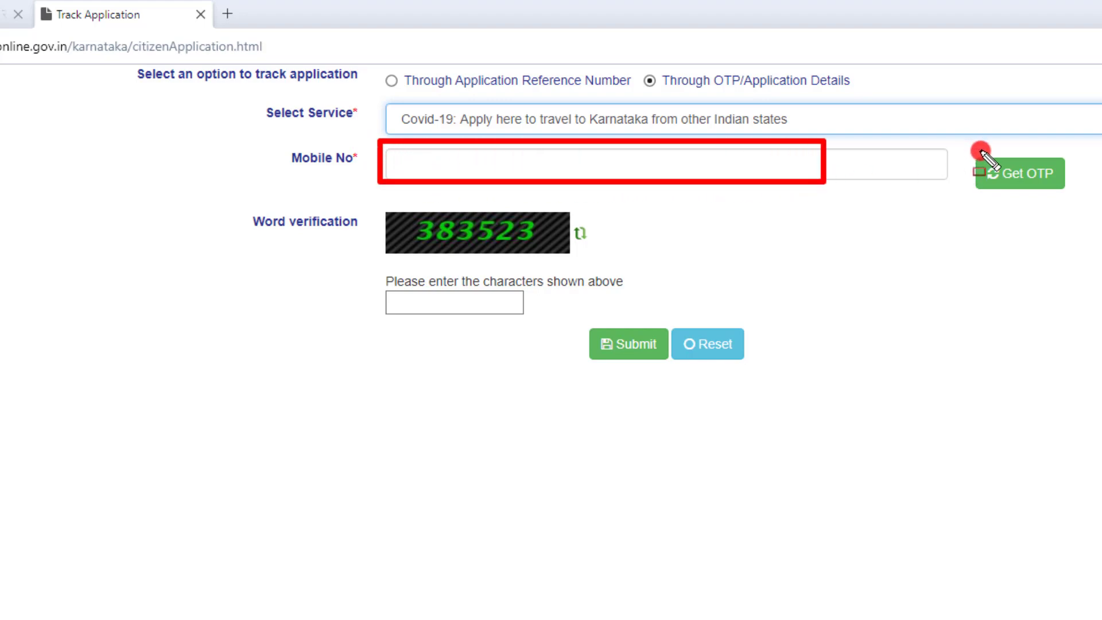
pyautogui.moveTo(976, 144)
pyautogui.mouseDown()
pyautogui.moveTo(1033, 189)
pyautogui.moveTo(1086, 201)
pyautogui.mouseUp()
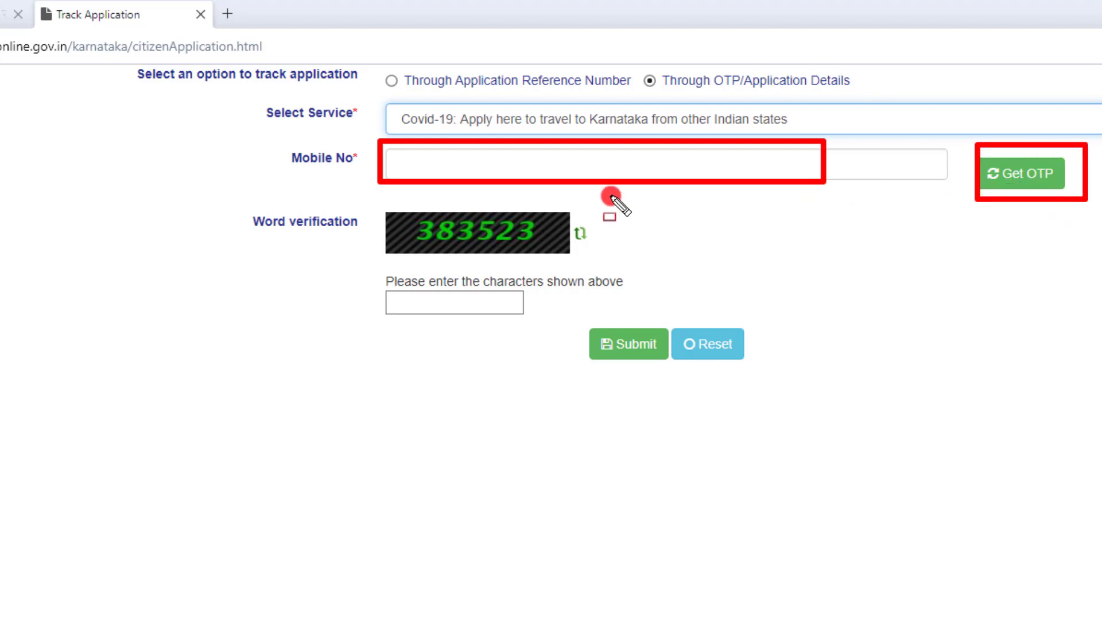
pyautogui.moveTo(609, 194)
pyautogui.mouseDown()
pyautogui.moveTo(733, 235)
pyautogui.moveTo(747, 229)
pyautogui.mouseUp()
pyautogui.moveTo(402, 214); pyautogui.dragTo(542, 251)
pyautogui.moveTo(372, 274)
pyautogui.mouseDown()
pyautogui.moveTo(591, 327)
pyautogui.moveTo(669, 368)
pyautogui.mouseUp()
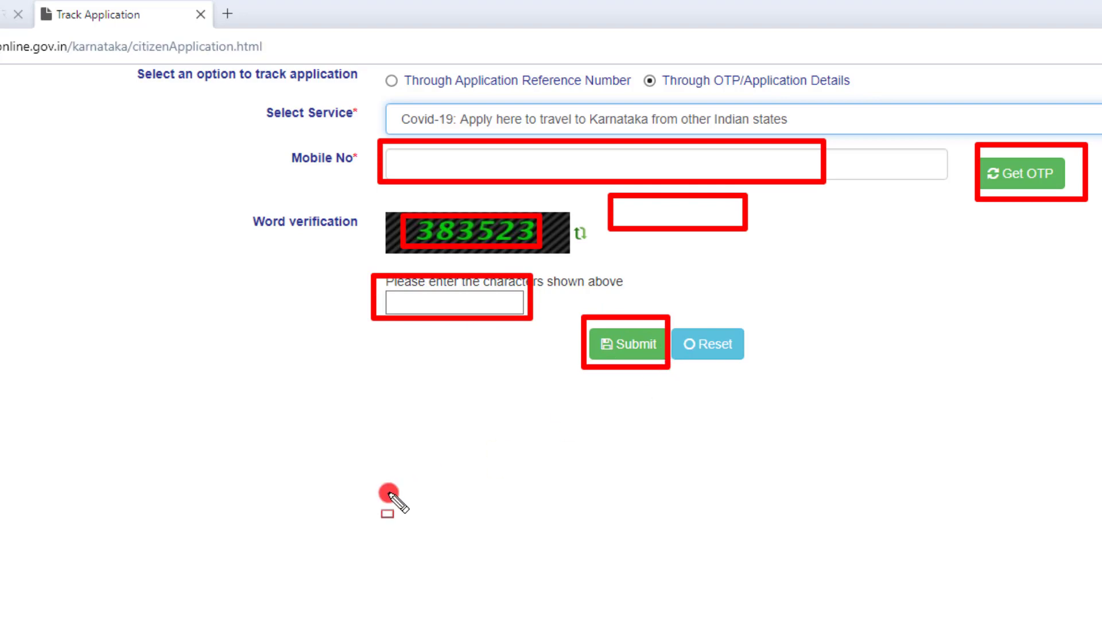